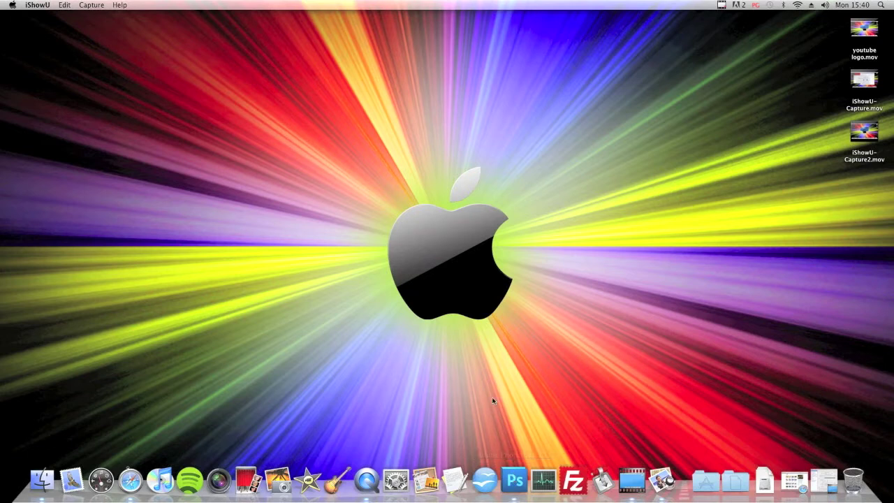
Bring Photoshop CS5 to the front from the Dock.
click(517, 478)
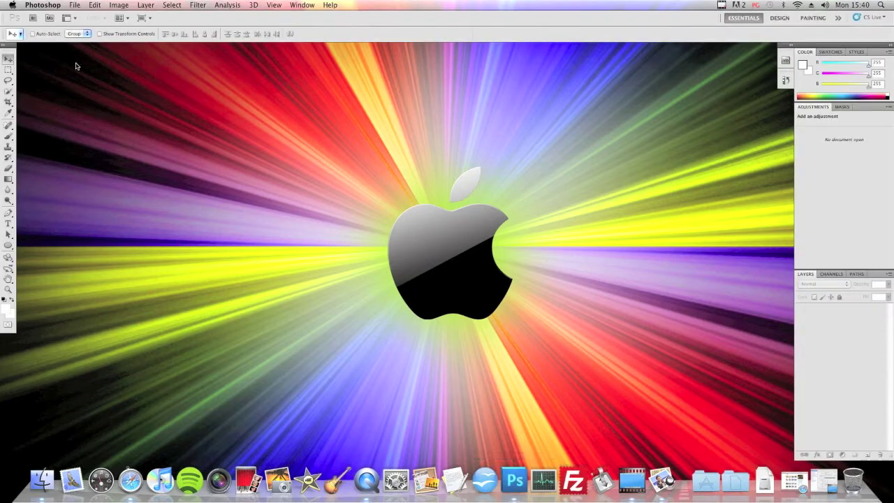
Create a new 500 × 400 px white document, Untitled-1, and centre its window on screen.
click(74, 6)
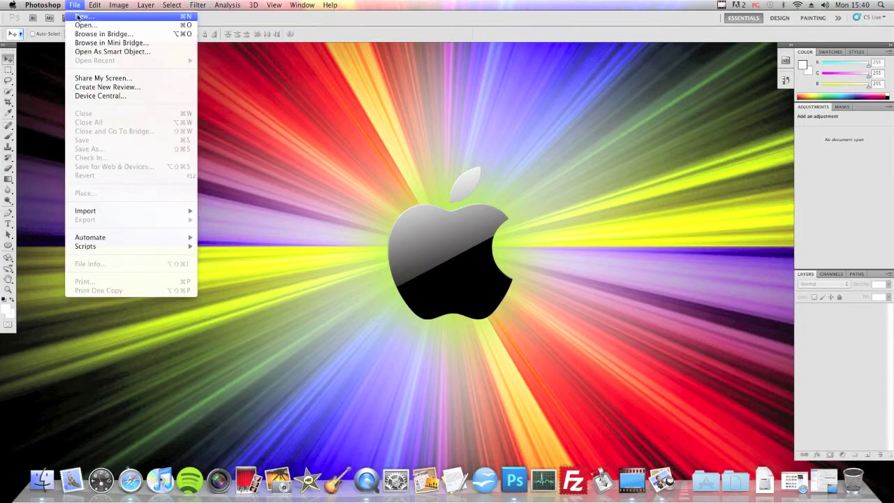
click(79, 15)
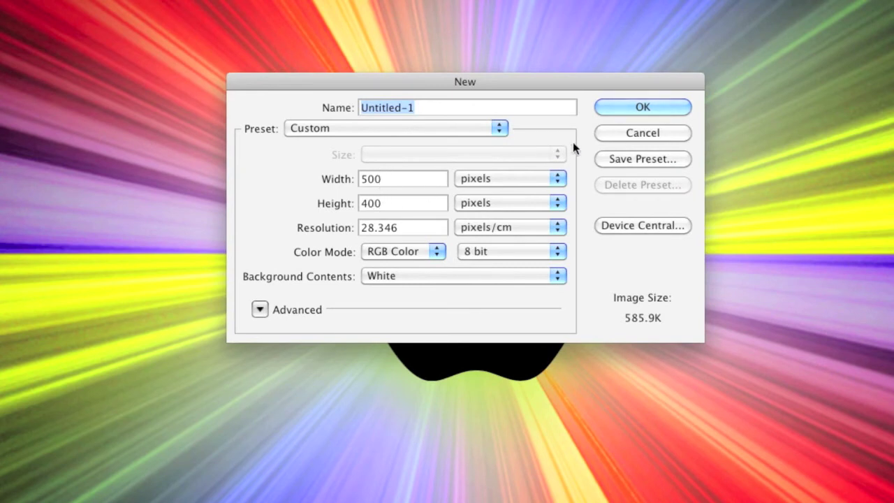
click(604, 111)
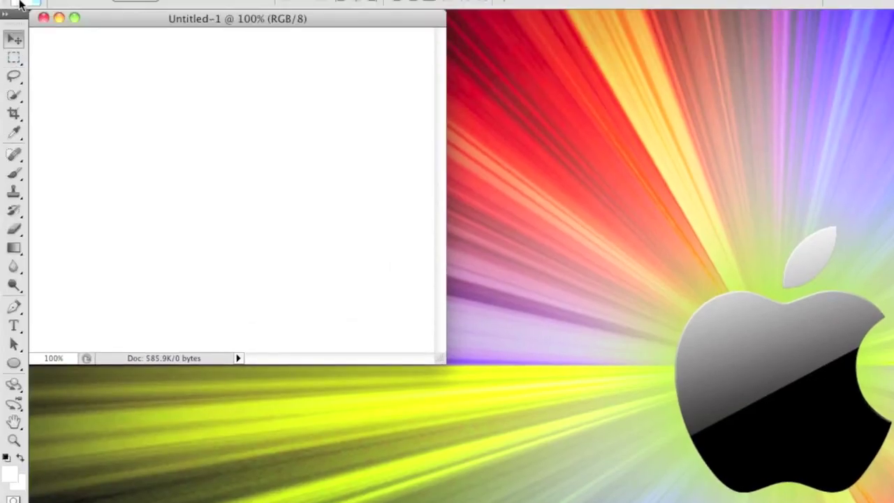
drag(91, 19, 335, 80)
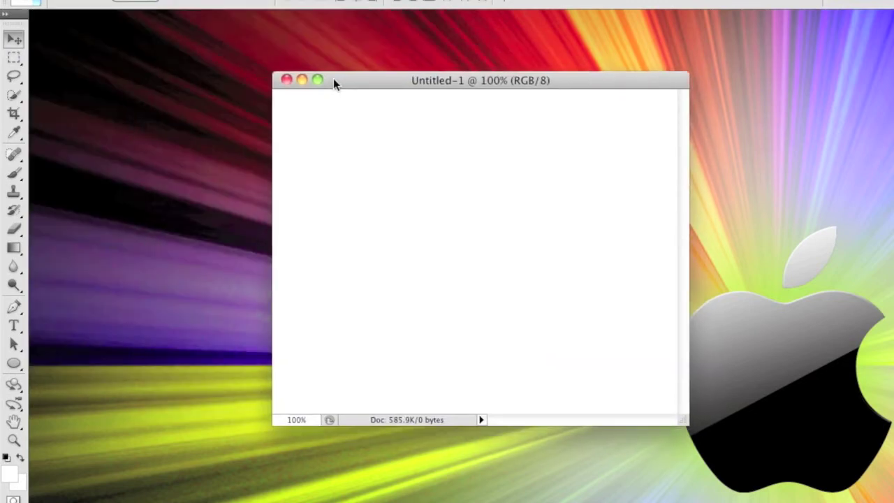
Draw a red rounded rectangle and shift it about 80 px to the right.
click(14, 363)
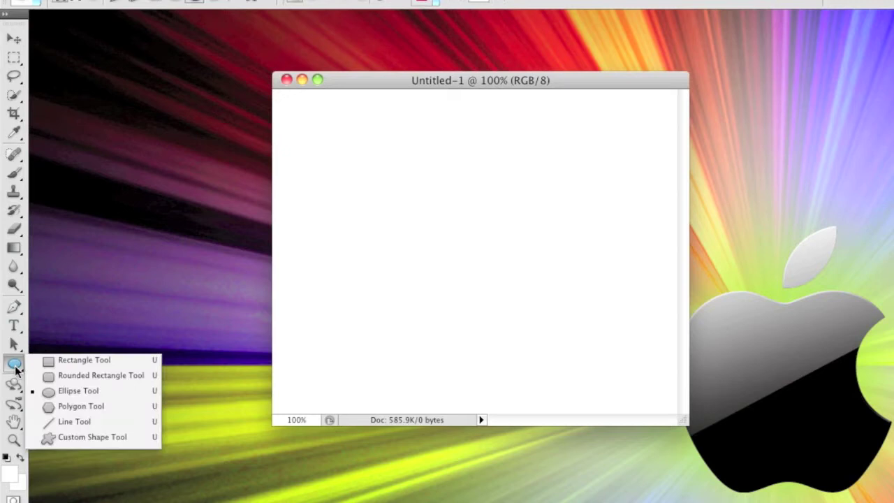
click(80, 378)
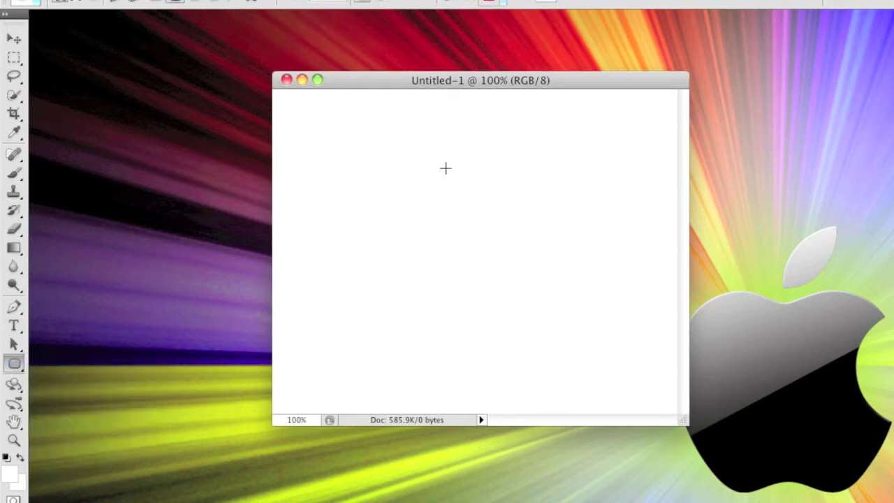
drag(446, 168, 610, 277)
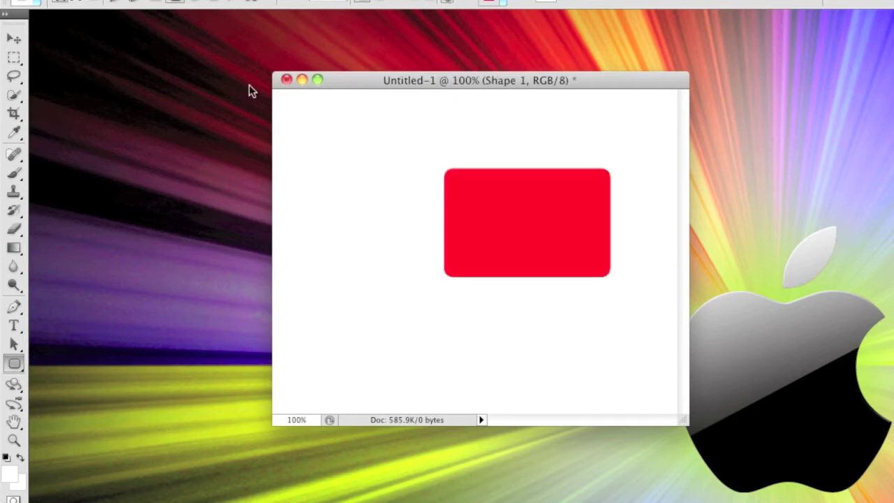
click(14, 38)
drag(513, 216, 556, 217)
click(13, 364)
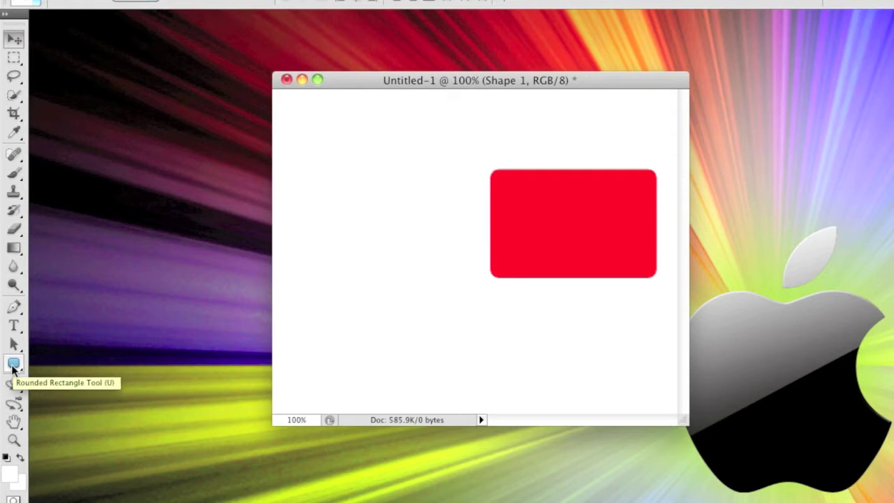
Draw a thin red ellipse and nudge it onto the rectangle's top edge.
click(13, 366)
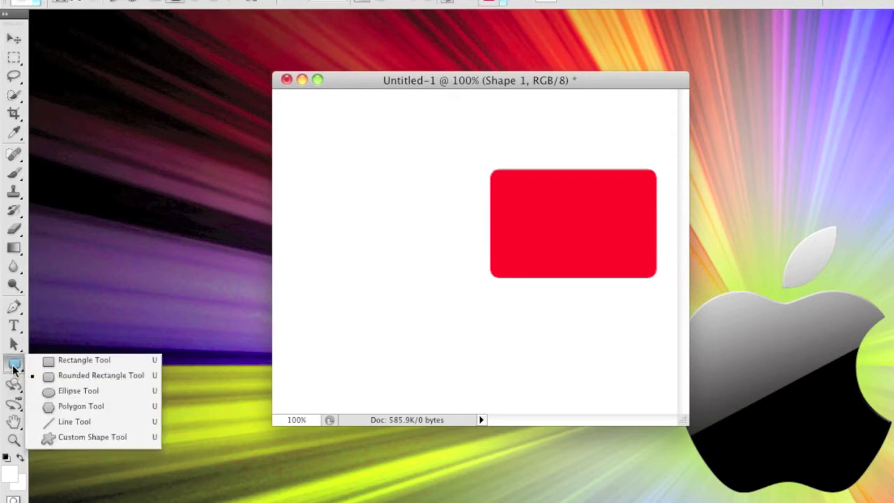
click(76, 392)
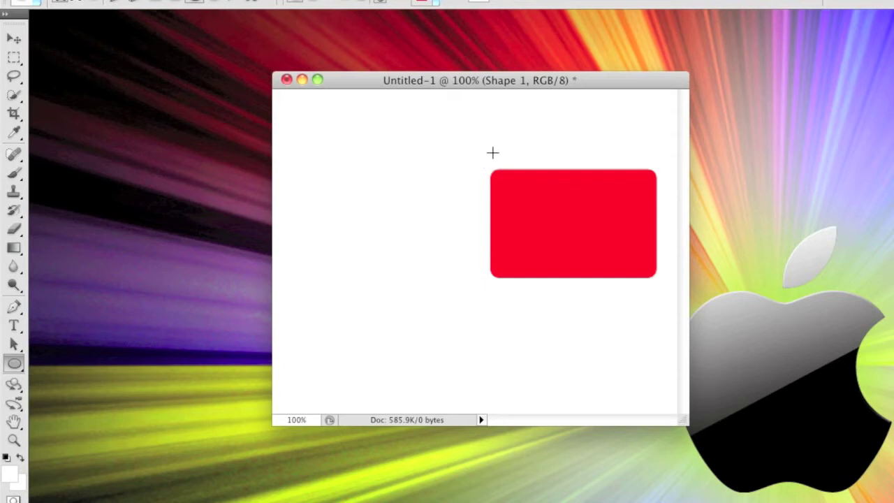
drag(502, 156, 651, 161)
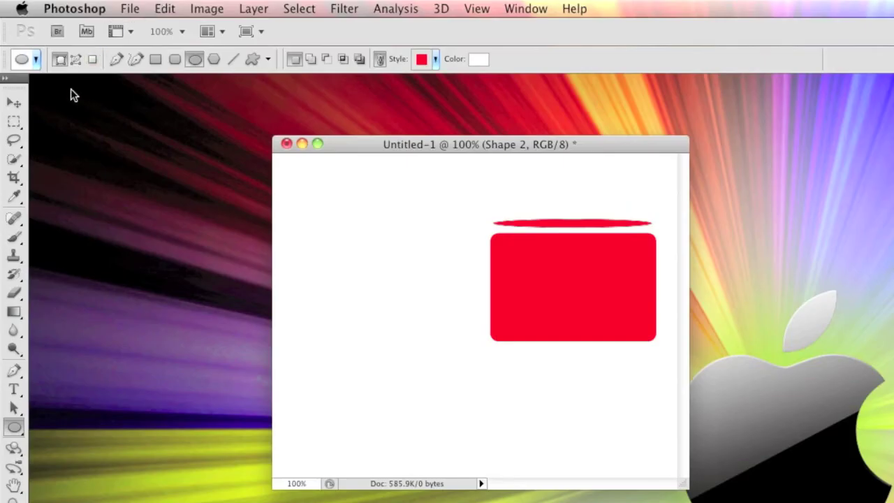
click(14, 41)
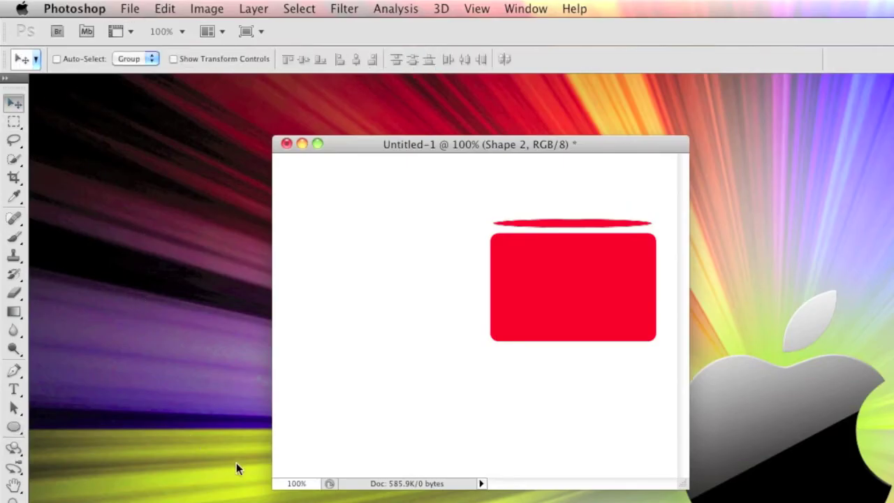
key(Down)
key(Down)
key(Down)
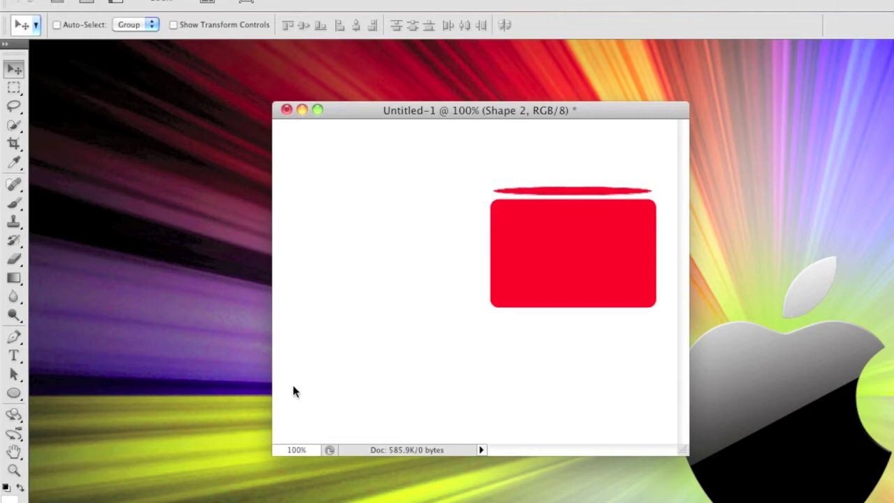
key(Down)
key(Down)
key(Down)
key(Down)
key(Down)
key(Down)
key(Down)
key(Down)
key(Down)
key(Down)
key(Down)
key(Down)
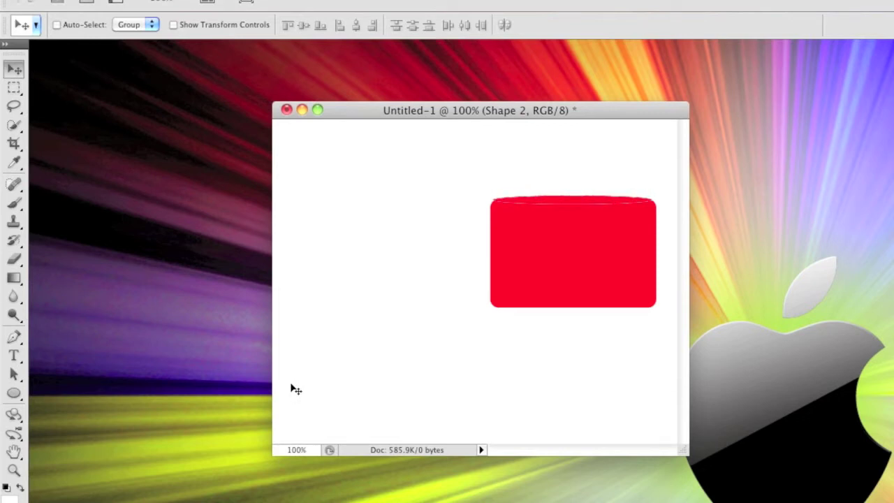
key(Up)
key(Up)
key(Up)
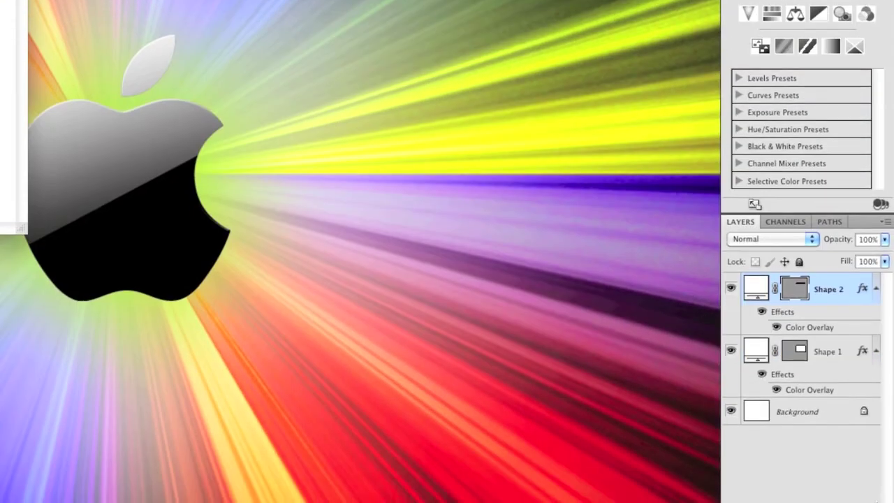
Duplicate the Shape 2 ellipse and move the copy onto the rectangle's bottom edge.
right_click(842, 289)
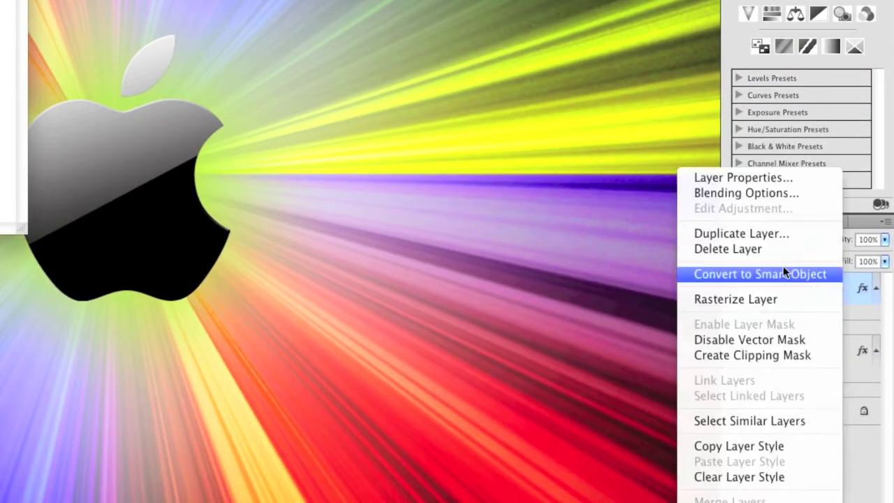
click(735, 236)
click(256, 91)
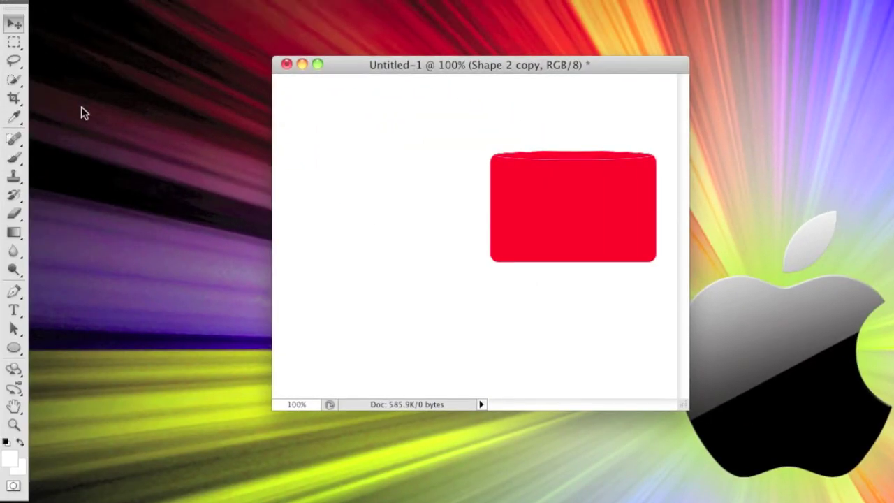
key(Down)
key(Down)
key(Down)
key(Down)
key(Down)
key(Down)
key(Down)
key(Down)
key(Down)
key(Down)
key(Down)
key(Down)
key(Down)
key(Down)
key(Down)
key(Down)
key(Down)
key(Down)
key(Down)
key(Down)
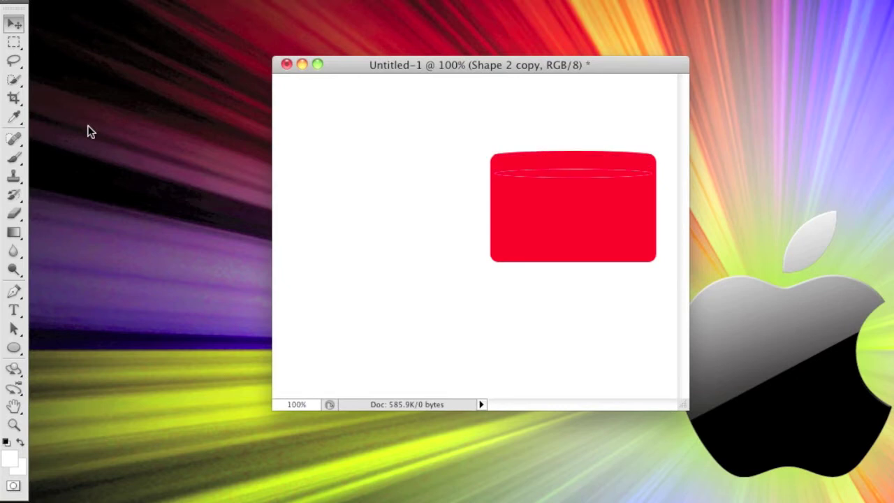
key(shift+Down)
key(shift+Down)
key(shift+Down)
key(shift+Down)
key(shift+Down)
key(shift+Down)
key(shift+Down)
key(shift+Down)
key(shift+Down)
key(shift+Down)
key(shift+Down)
key(shift+Down)
key(shift+Down)
key(shift+Down)
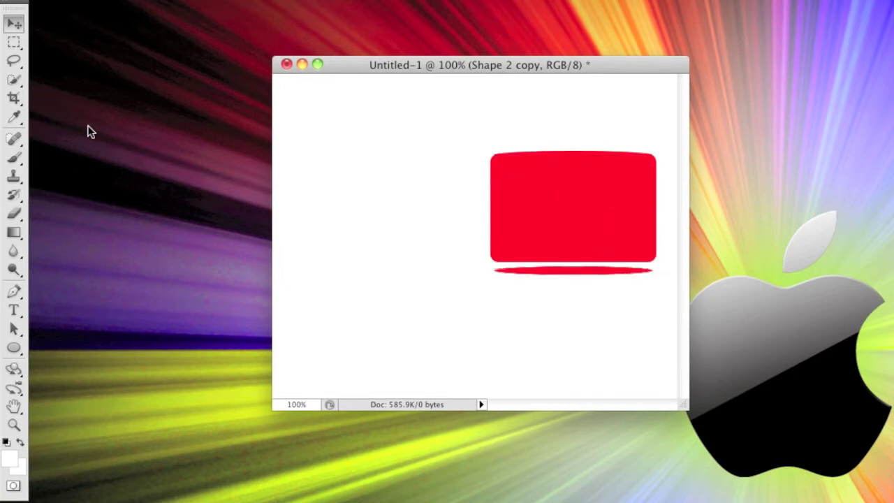
key(Up)
key(Up)
key(Up)
key(Up)
key(Up)
key(Up)
key(Up)
key(Up)
key(Up)
key(Up)
key(Up)
key(Up)
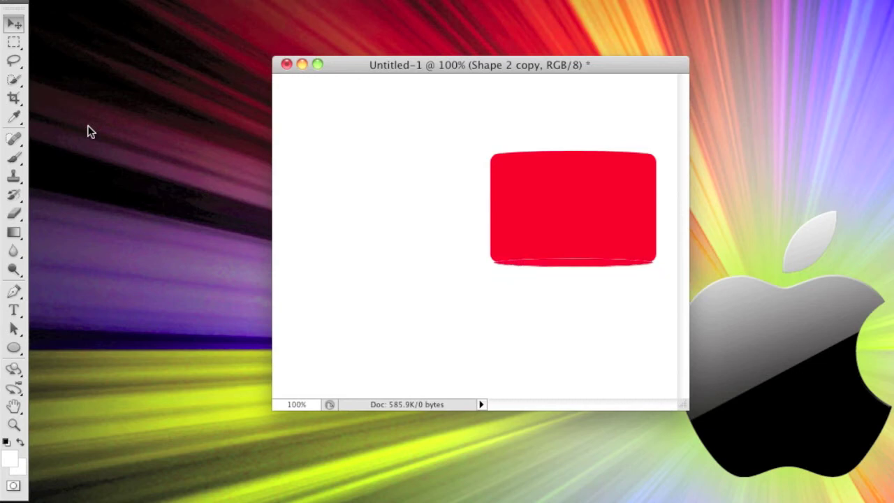
key(Up)
key(Up)
key(Up)
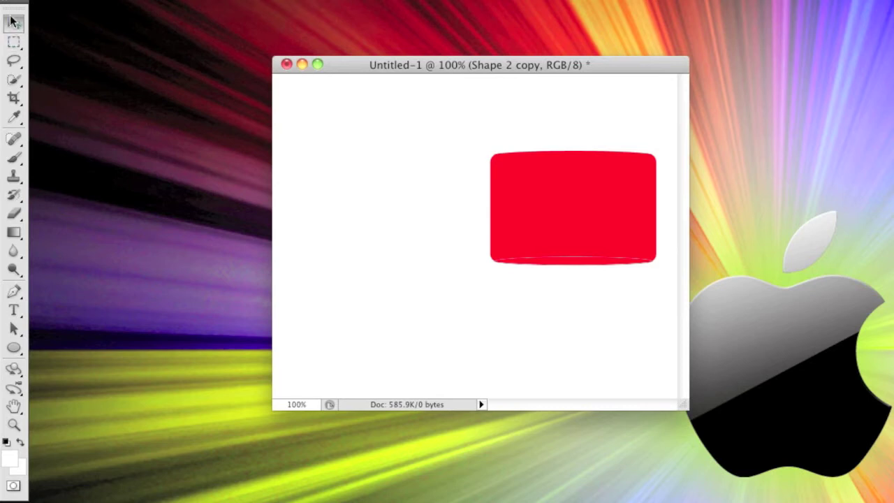
Draw a tall thin ellipse, Shape 3, and nudge it right against the rectangle's left edge.
click(15, 348)
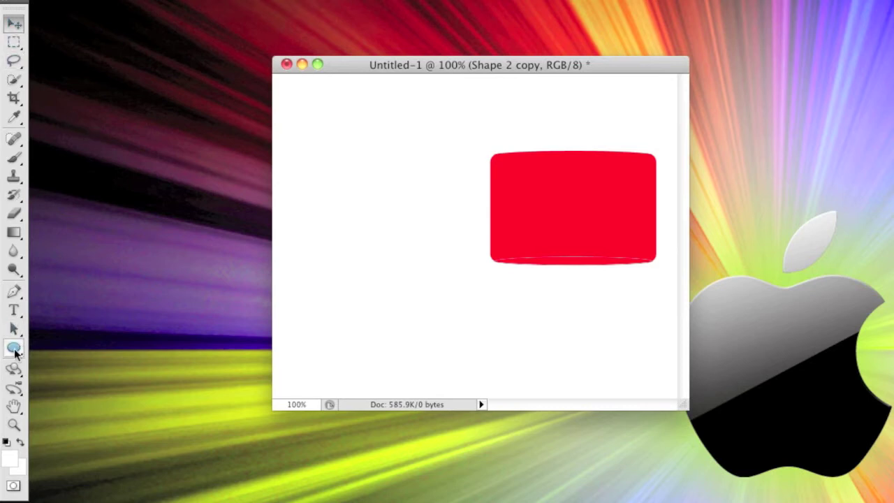
click(15, 348)
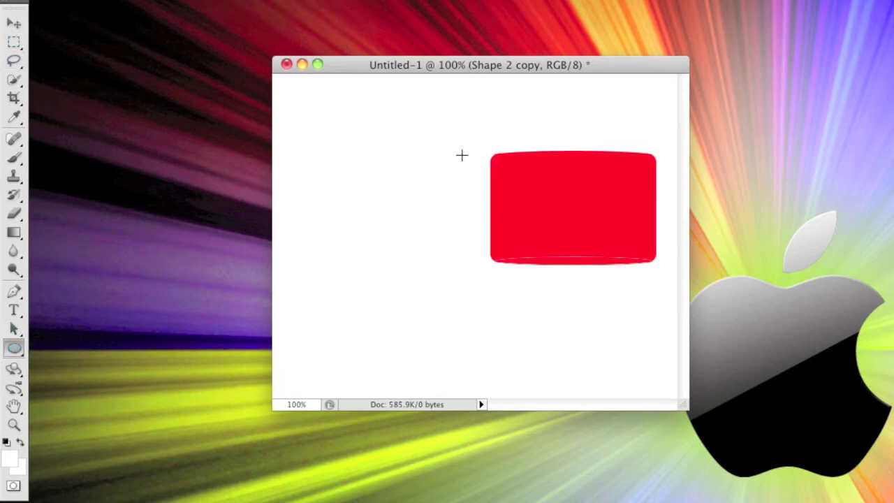
drag(462, 158, 468, 253)
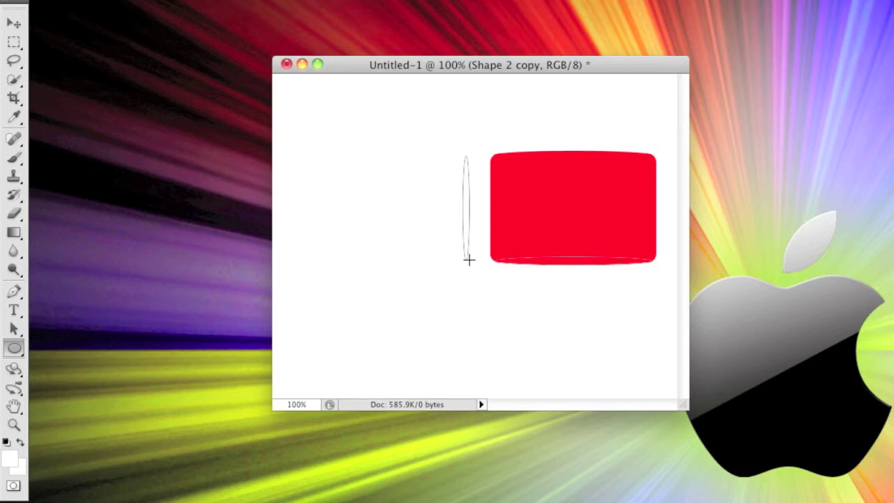
drag(469, 260, 469, 259)
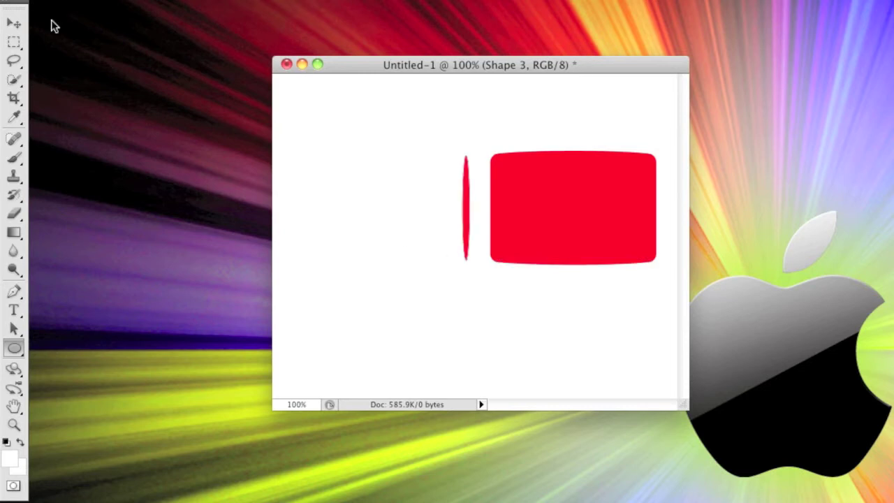
click(14, 23)
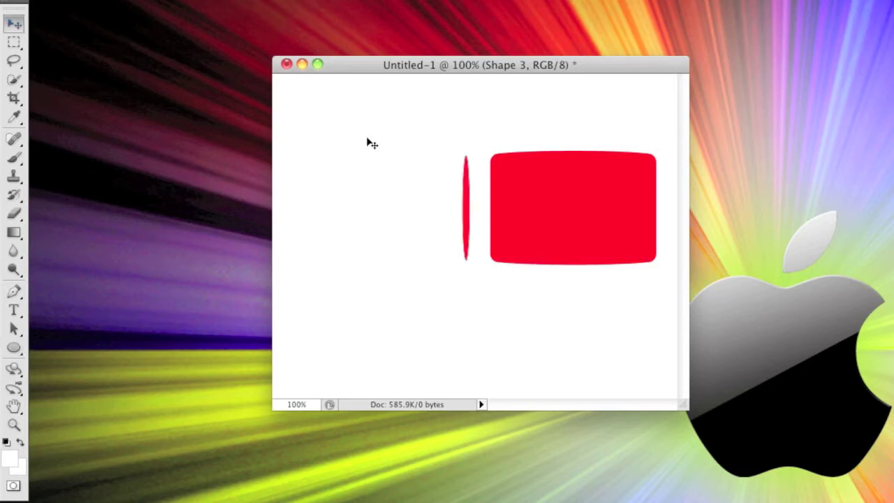
key(shift+Right)
key(shift+Right)
key(Right)
key(Right)
key(Right)
key(Right)
key(Right)
key(Right)
key(Right)
key(Right)
key(Right)
key(Right)
key(Right)
key(Right)
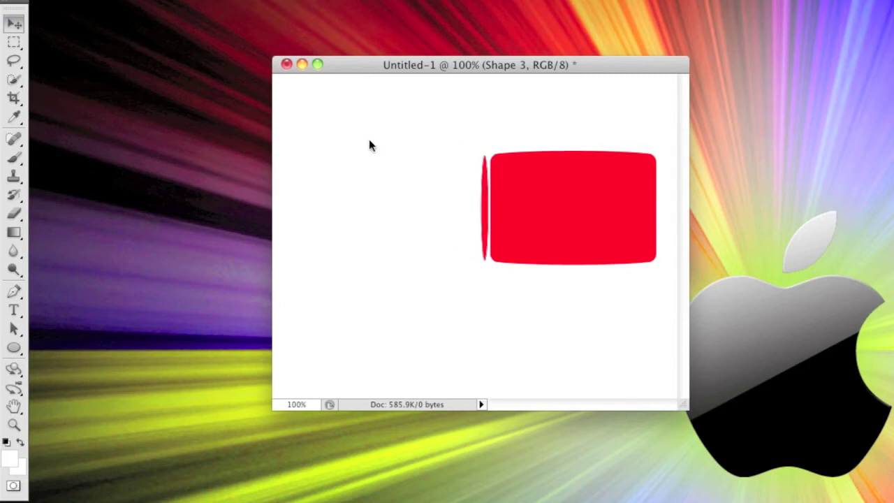
key(Right)
key(Right)
key(Right)
key(Right)
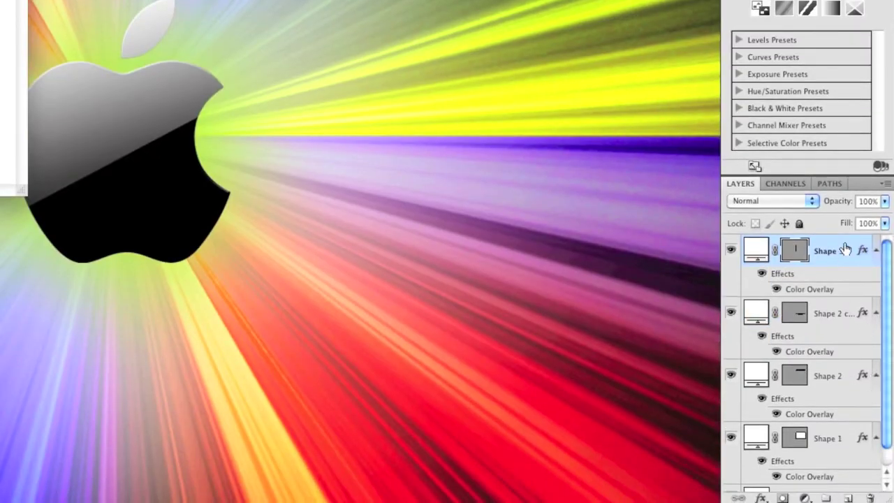
Duplicate Shape 3 and nudge the copy onto the rectangle's right edge.
right_click(845, 249)
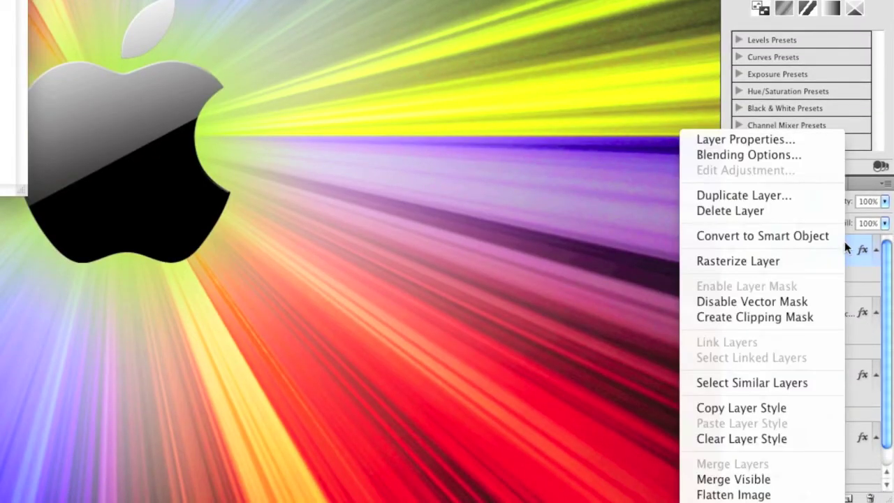
click(722, 194)
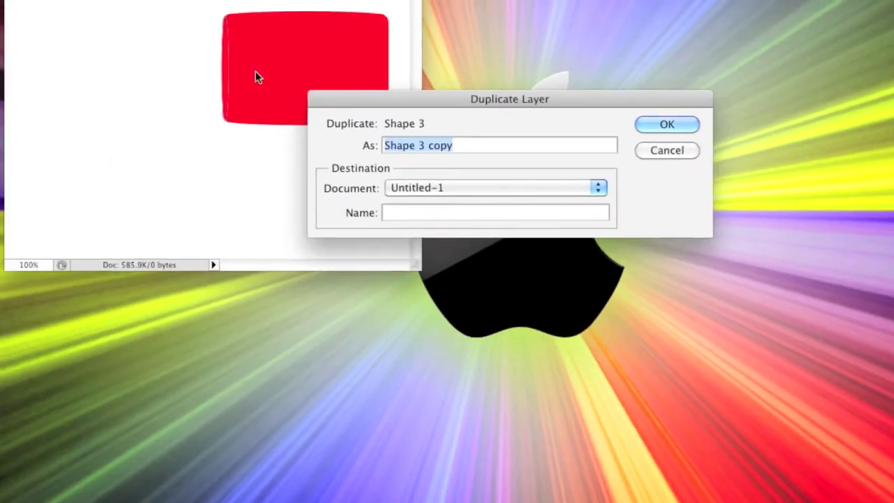
click(677, 125)
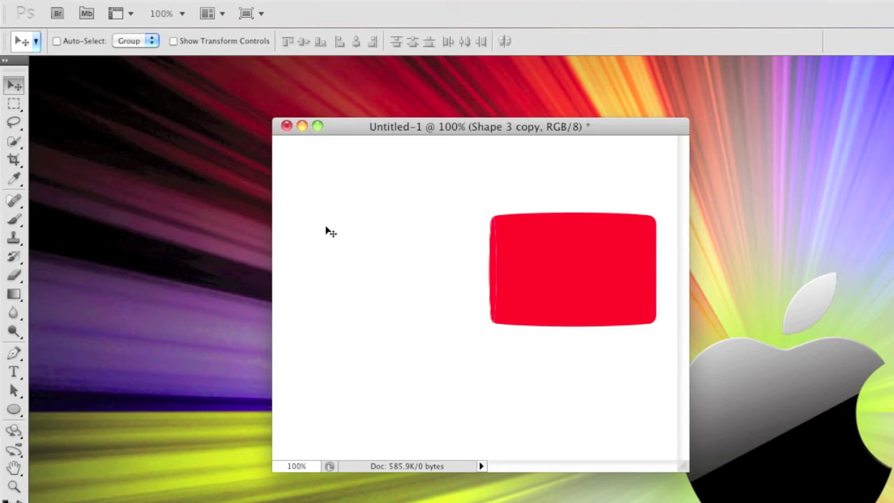
key(shift+Right)
key(shift+Right)
key(shift+Right)
key(shift+Right)
key(shift+Right)
key(shift+Right)
key(shift+Right)
key(shift+Right)
key(shift+Right)
key(shift+Right)
key(shift+Right)
key(shift+Right)
key(shift+Right)
key(shift+Right)
key(shift+Right)
key(shift+Right)
key(shift+Right)
key(shift+Right)
key(shift+Right)
key(shift+Right)
key(shift+Right)
key(shift+Right)
key(shift+Right)
key(shift+Right)
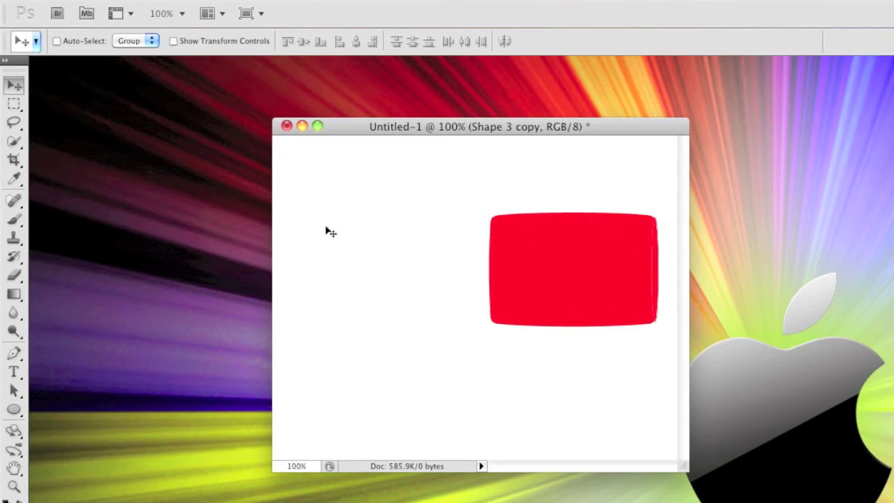
key(Left)
key(Left)
key(Right)
key(Right)
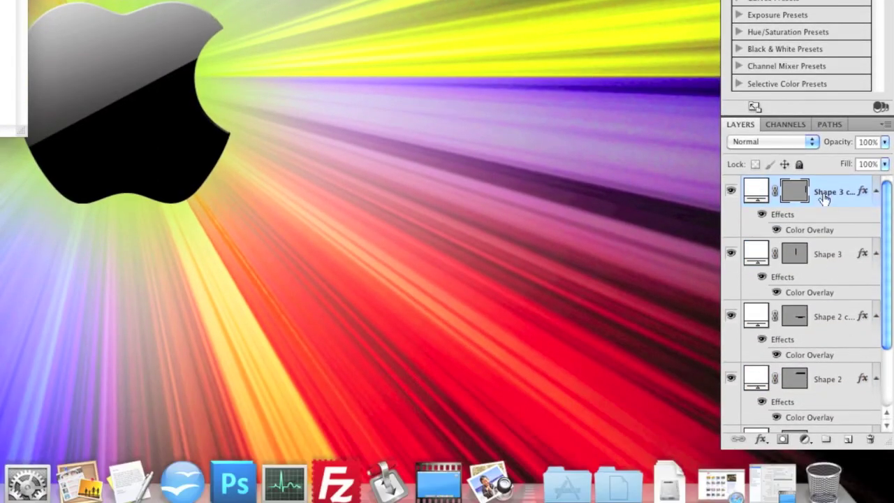
Merge Shape 1, Shape 2, Shape 2 copy, Shape 3 and Shape 3 copy, then lower the box slightly.
shift+click(836, 266)
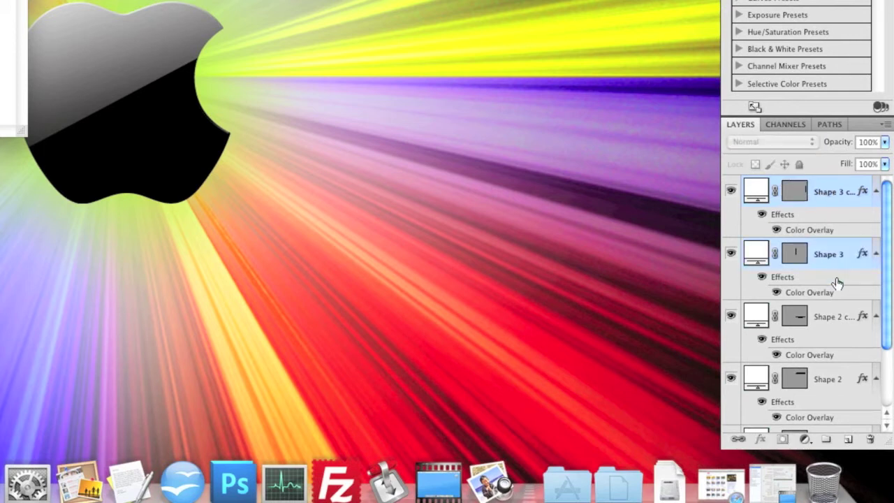
shift+click(834, 317)
shift+click(830, 377)
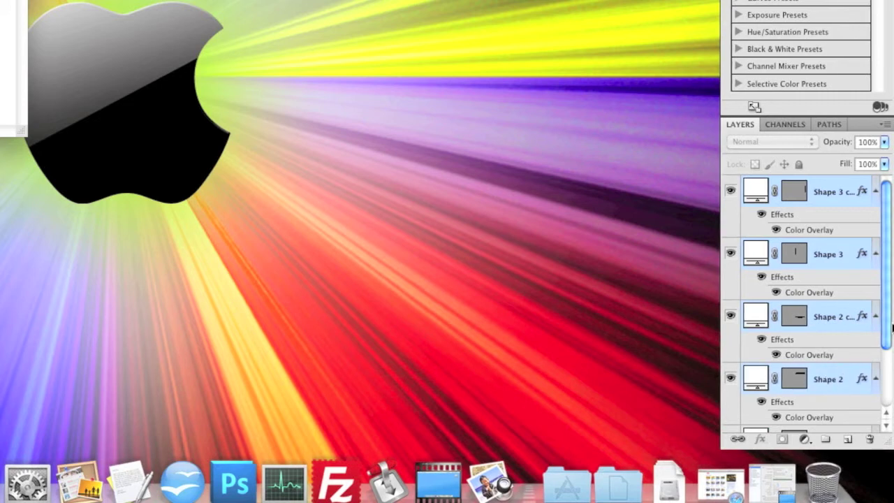
drag(889, 330, 889, 357)
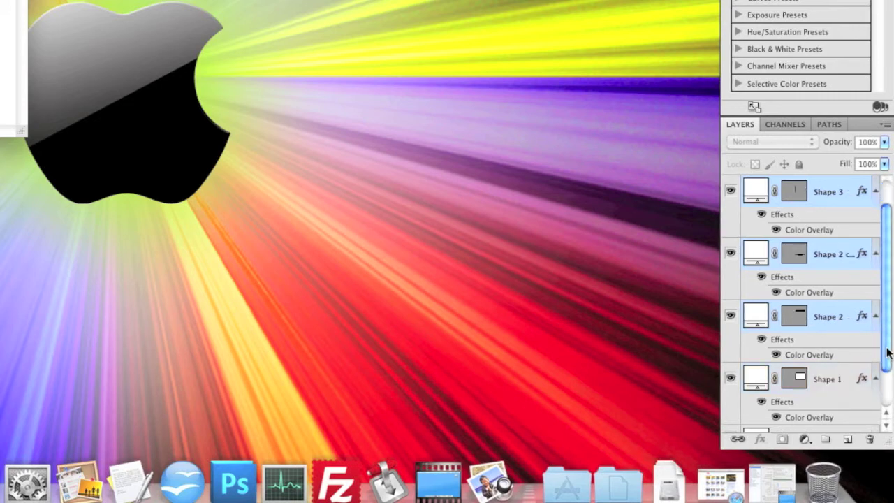
shift+click(824, 383)
right_click(826, 370)
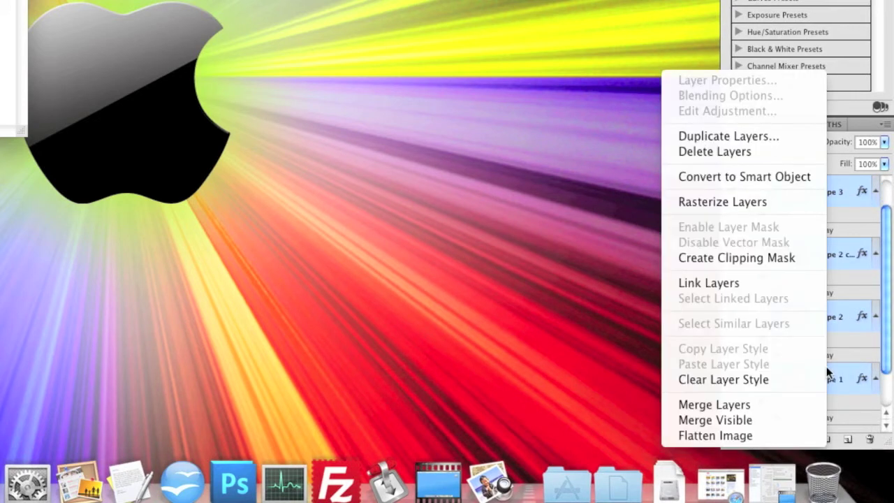
click(735, 404)
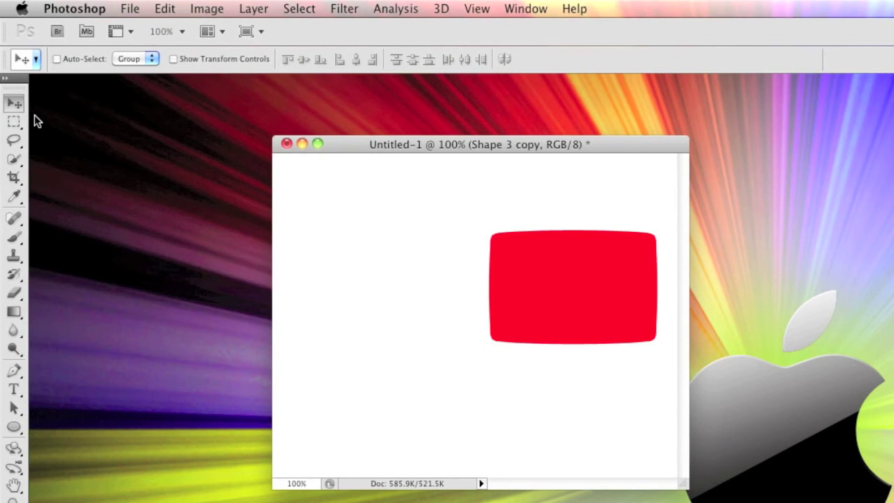
drag(509, 291, 536, 294)
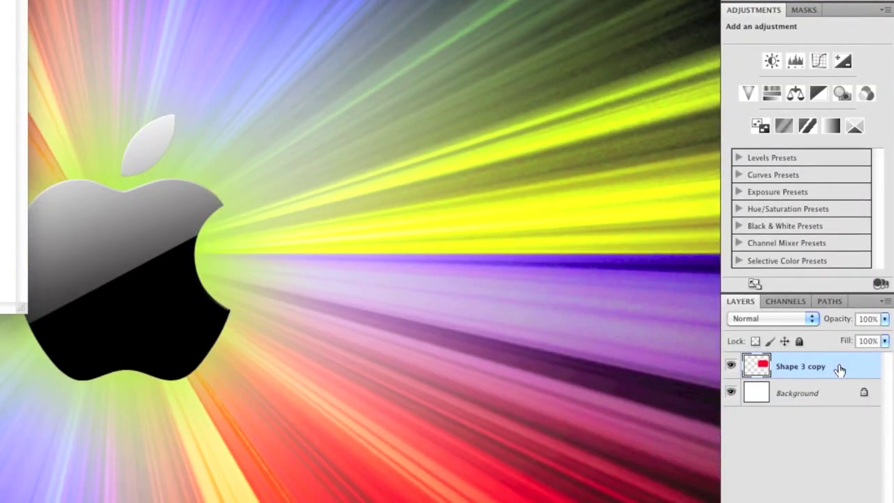
Add a Gradient Overlay to the box and set its left stop to red.
double_click(839, 370)
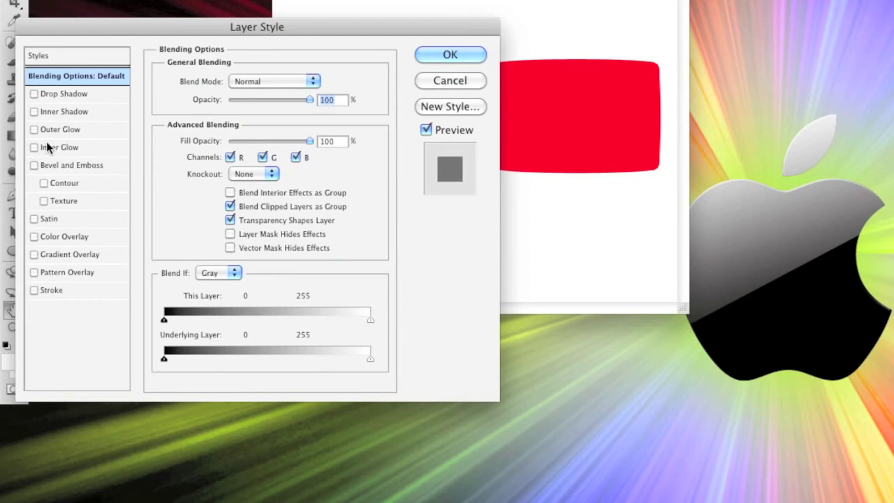
click(59, 254)
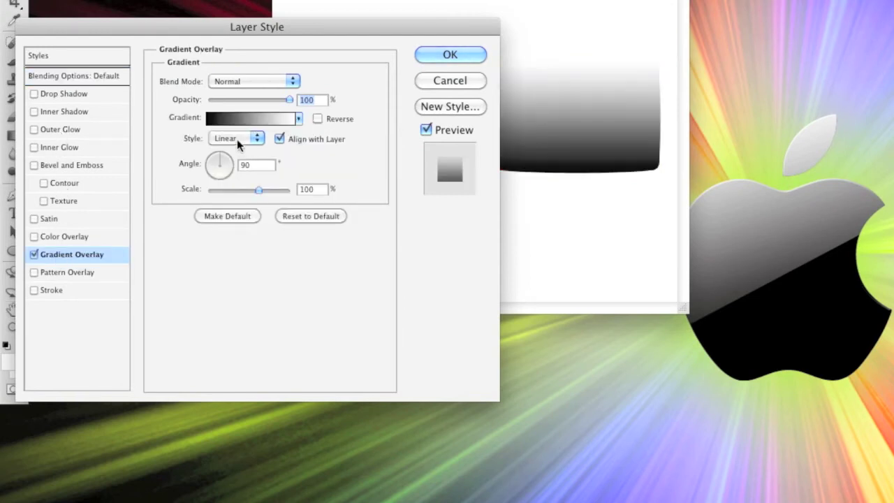
click(237, 115)
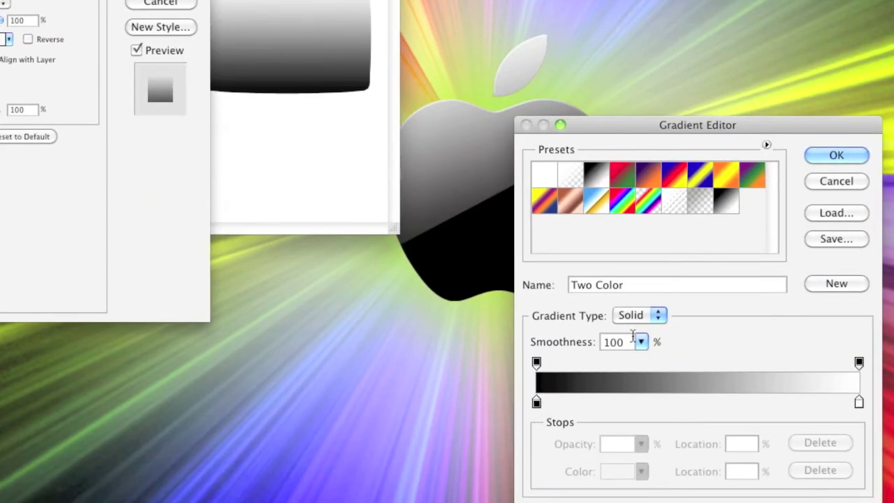
click(536, 402)
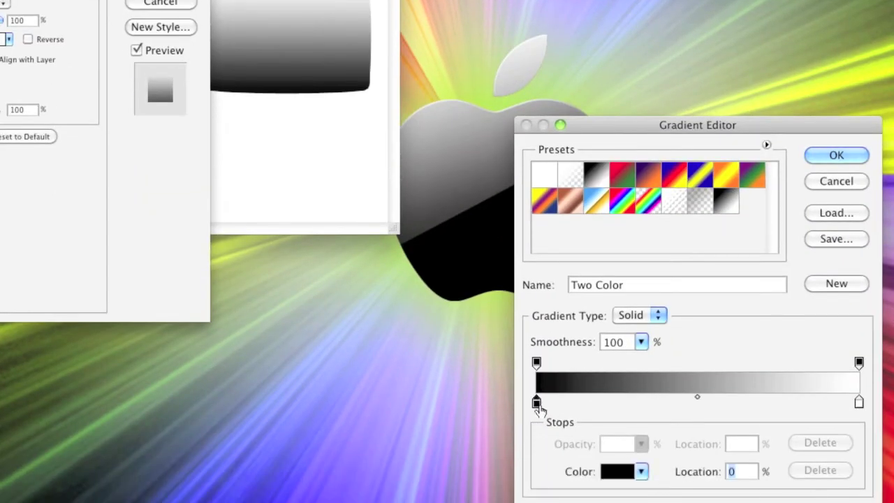
double_click(537, 405)
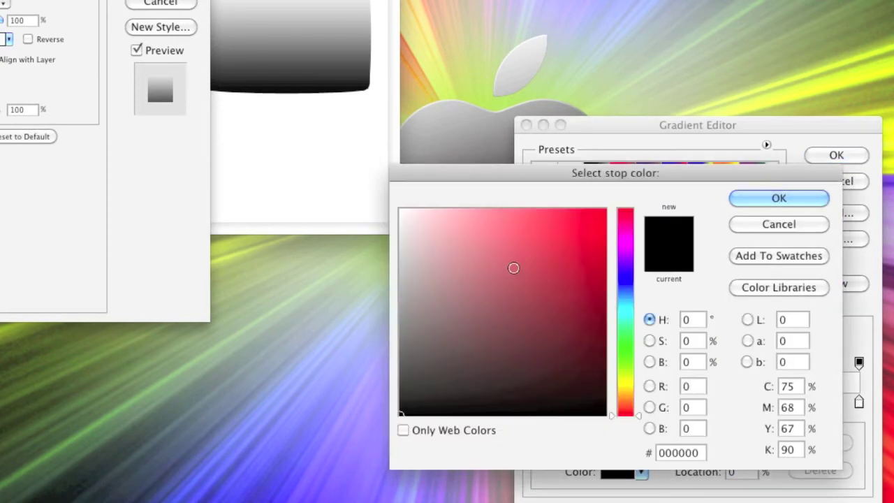
drag(538, 251, 607, 208)
click(765, 199)
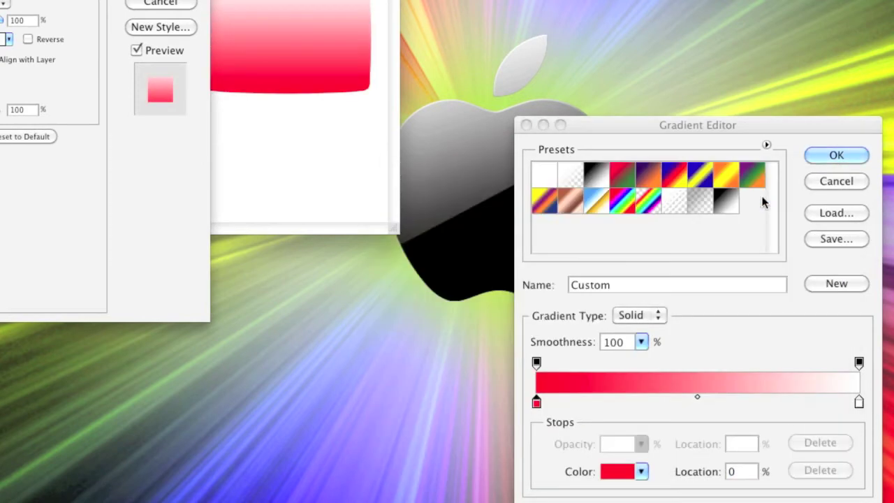
Set the gradient's right stop to light red ff6060 and accept the gradient.
click(859, 403)
double_click(858, 404)
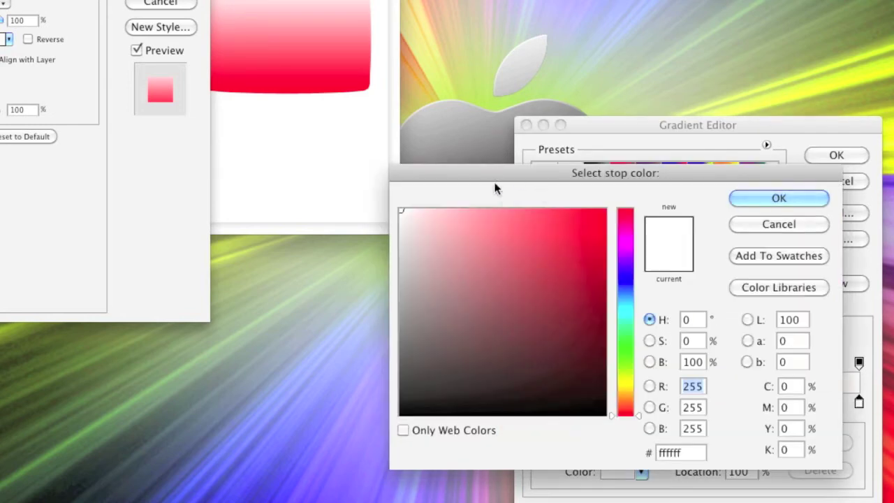
click(528, 212)
mouse_move(528, 211)
mouse_down()
mouse_move(517, 203)
mouse_move(527, 205)
mouse_up()
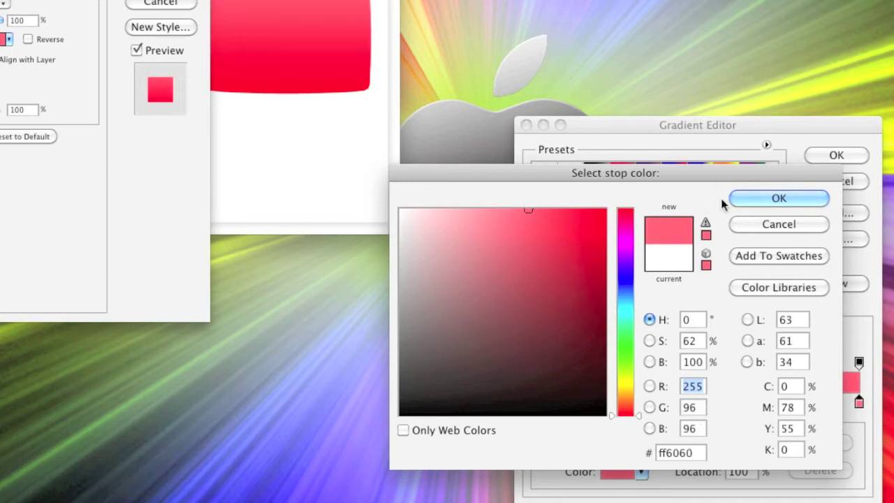
click(760, 197)
click(836, 155)
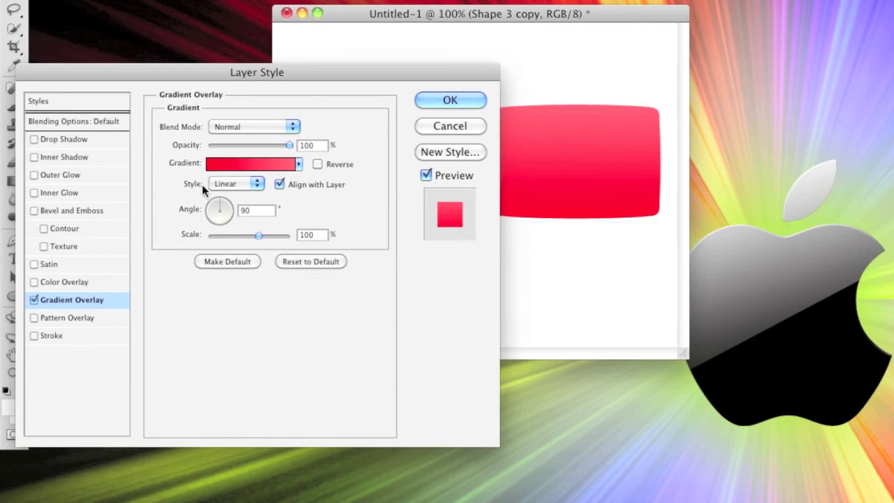
Tilt the gradient angle to 65° and add a middle stop coloured fc3d3d.
double_click(254, 210)
drag(222, 223, 225, 198)
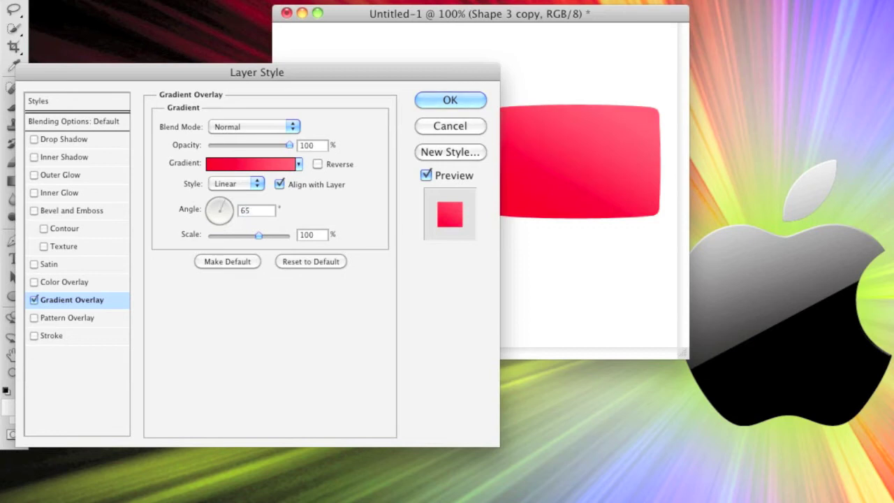
click(226, 166)
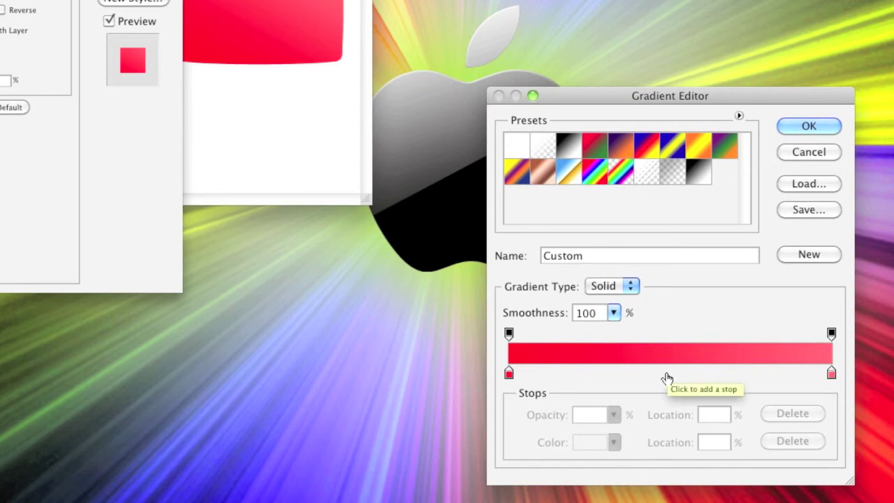
click(667, 376)
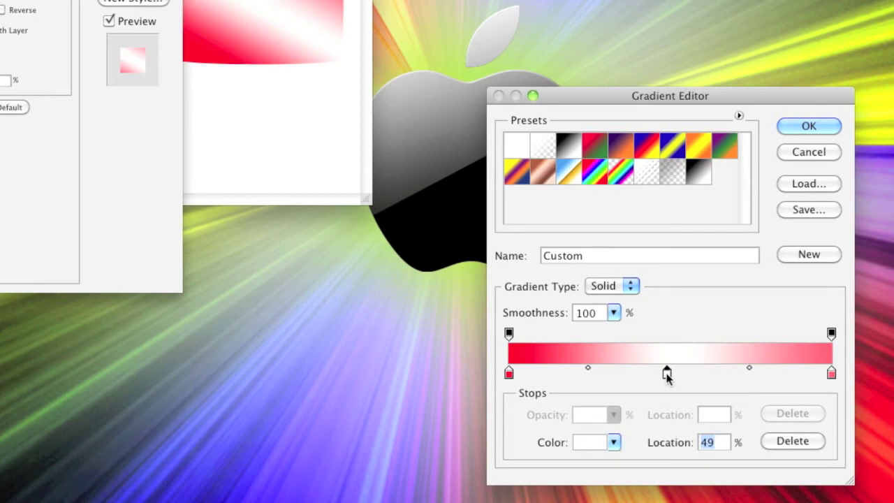
double_click(667, 375)
click(527, 181)
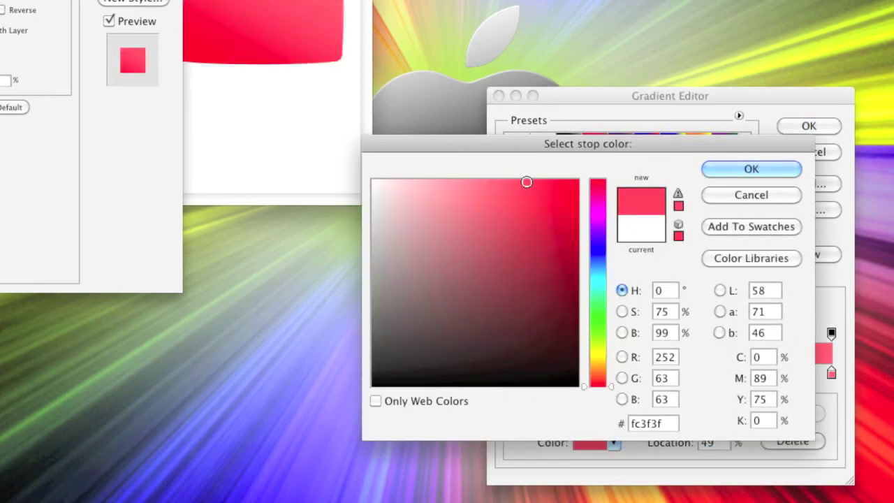
click(527, 181)
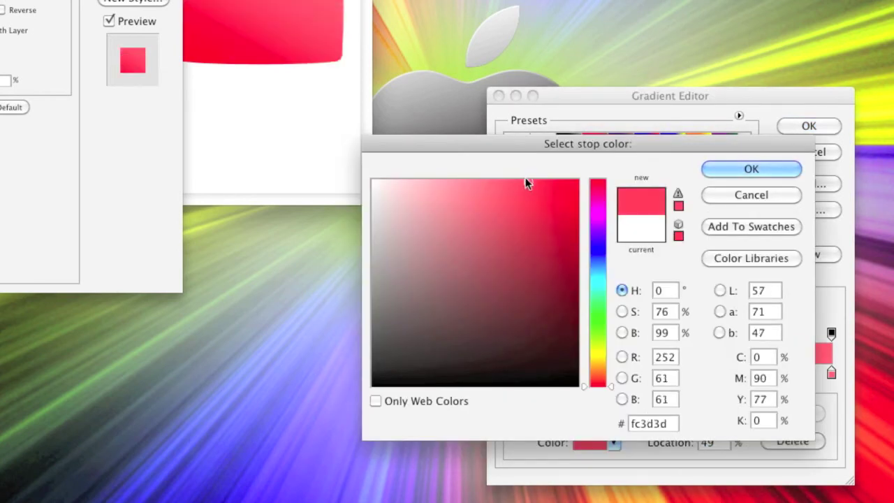
click(720, 172)
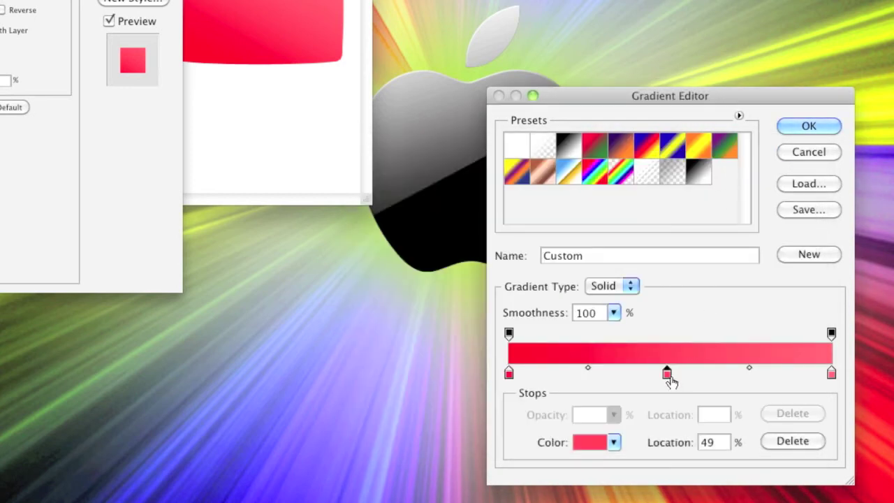
Slide the middle stop to about 77% and accept the gradient.
drag(667, 374, 750, 369)
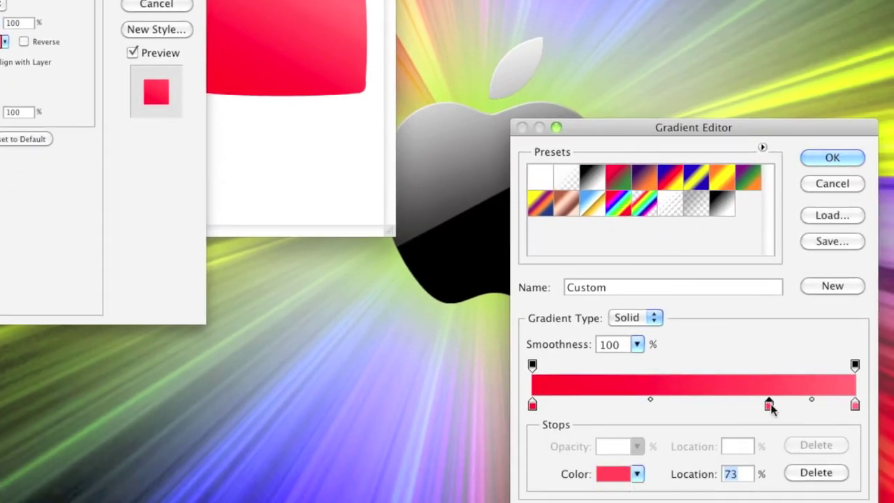
drag(770, 407, 781, 406)
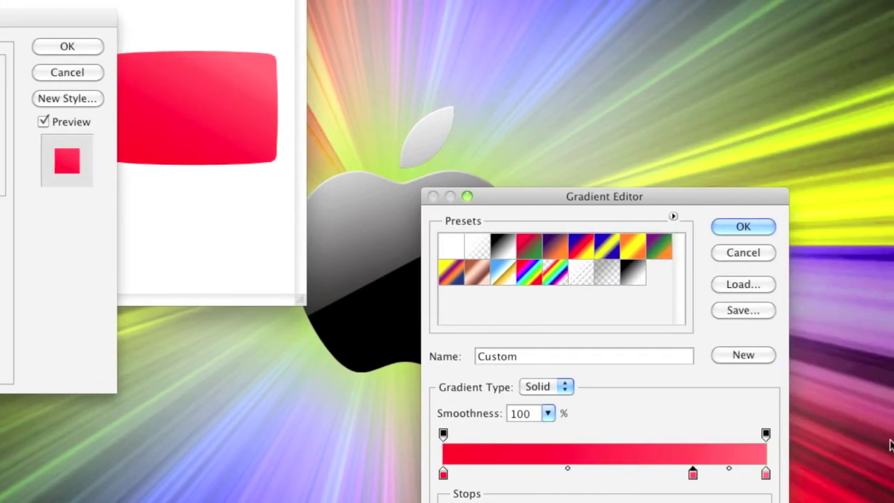
click(728, 226)
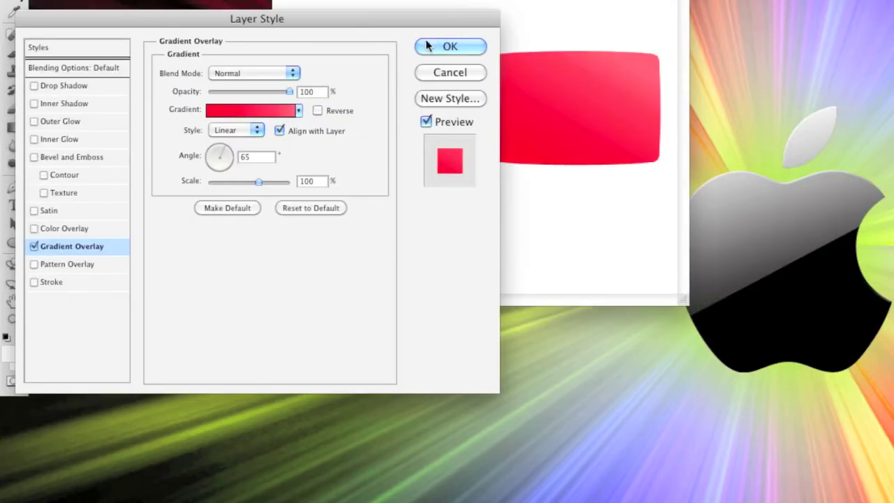
Apply the gradient overlay, then add black 'You' text to the left of the red box.
click(431, 46)
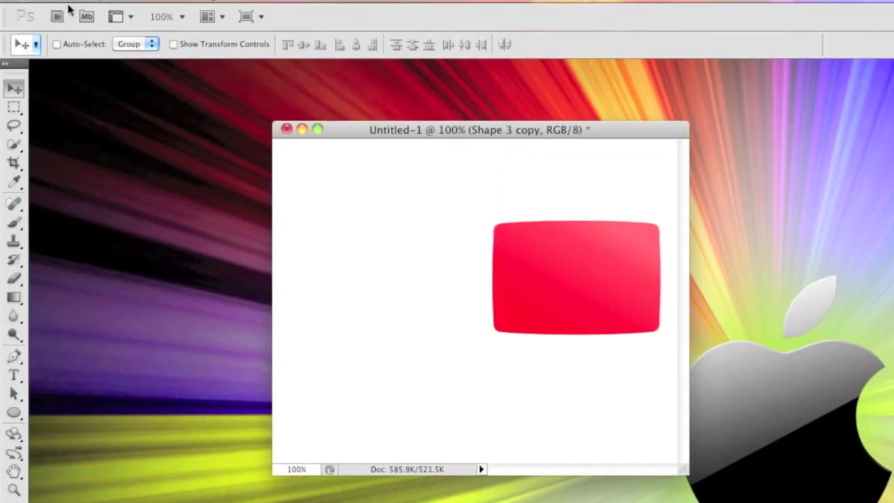
click(14, 375)
click(315, 273)
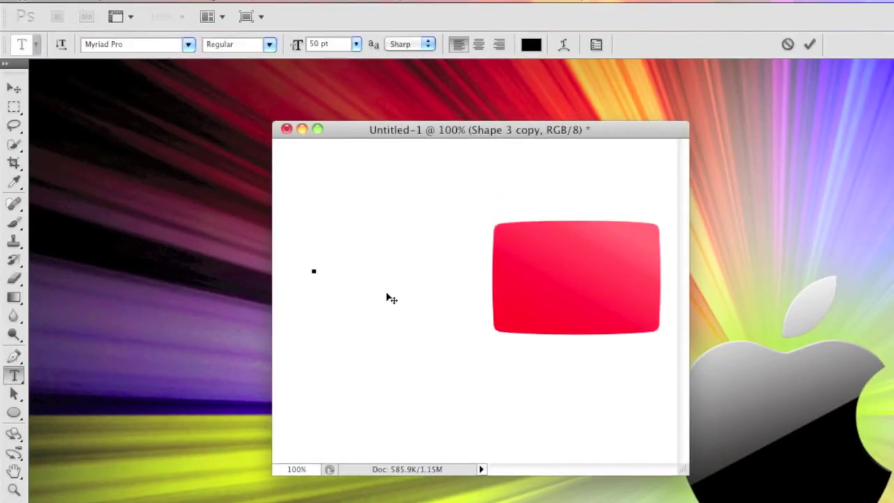
text(you)
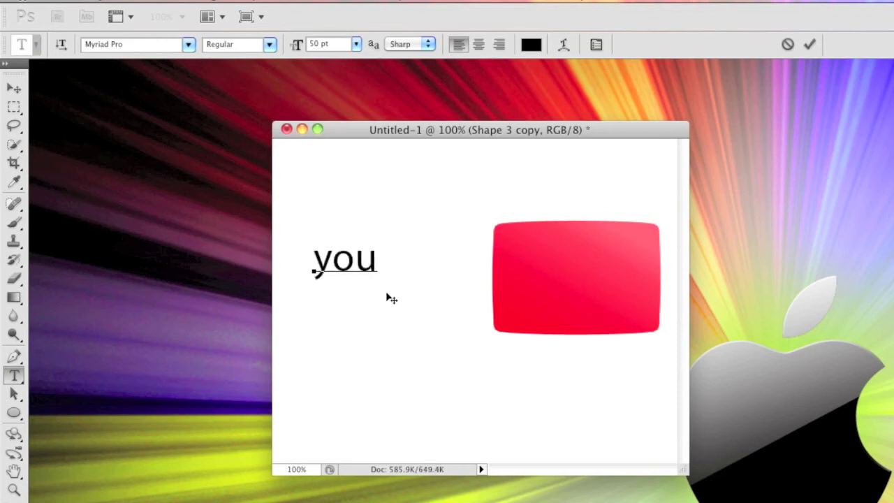
key(BackSpace)
key(BackSpace)
key(BackSpace)
text(You)
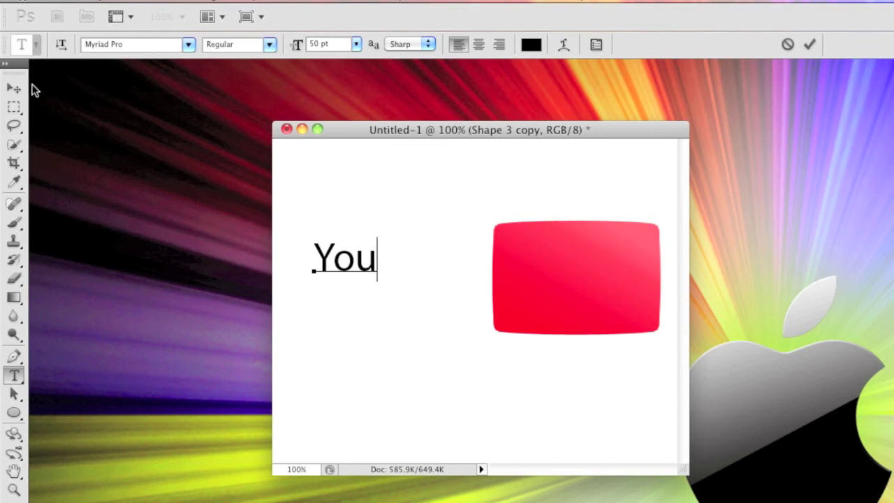
click(15, 88)
Add black 'Tube' text below 'You' and move it onto the red box.
click(14, 377)
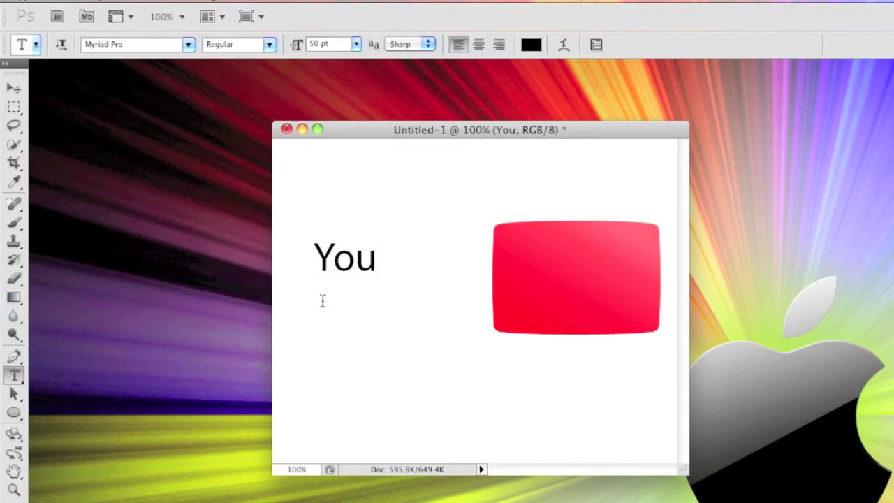
click(319, 325)
text(Tube)
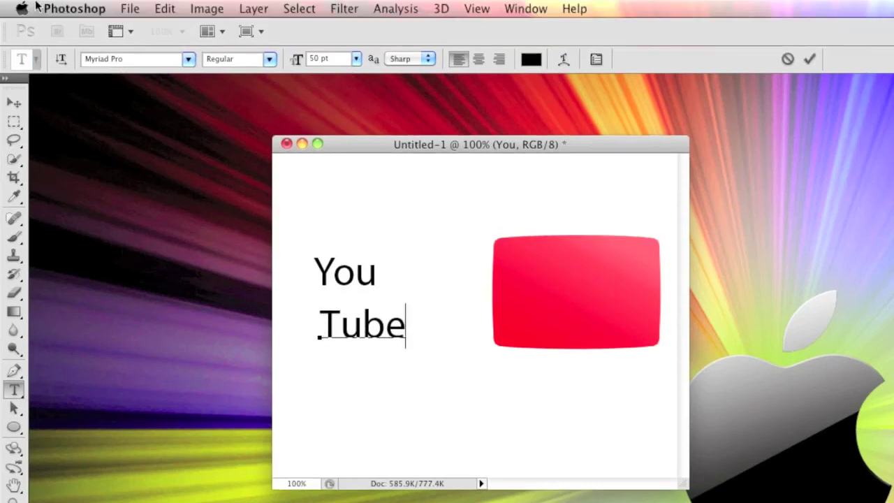
click(14, 89)
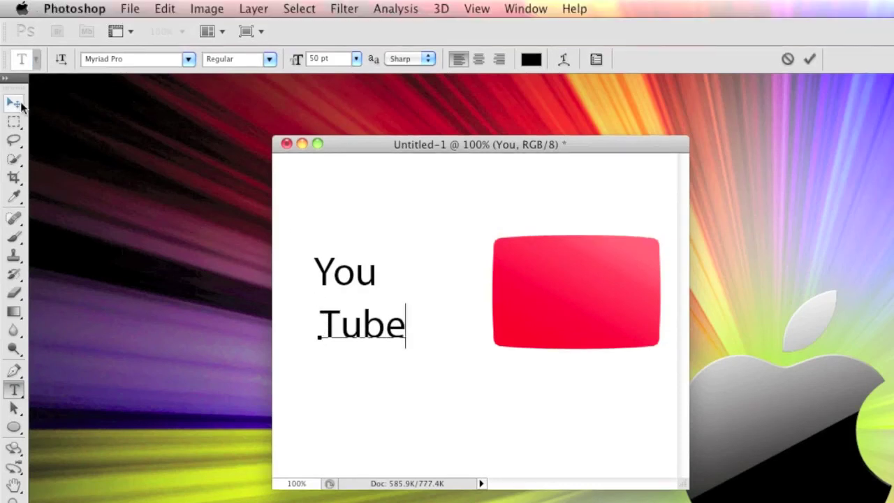
drag(355, 341, 572, 311)
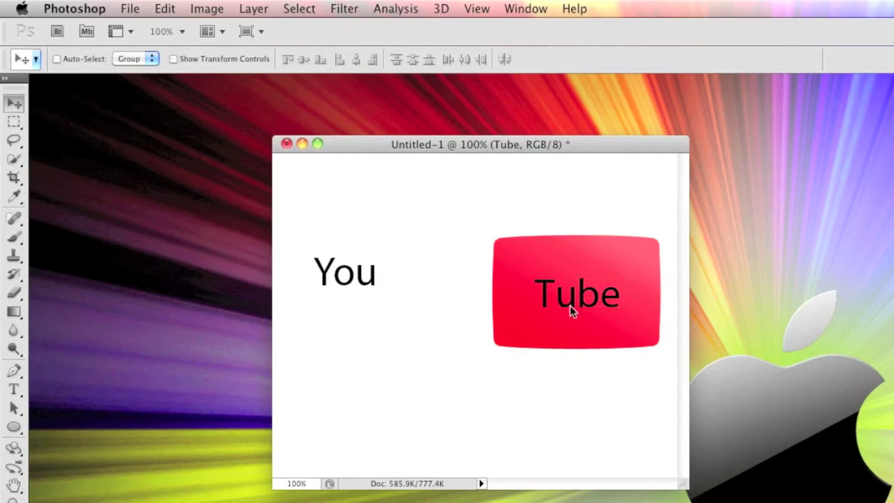
Free-transform the 'Tube' text to about 181% × 259% so it fills the red box.
key(t)
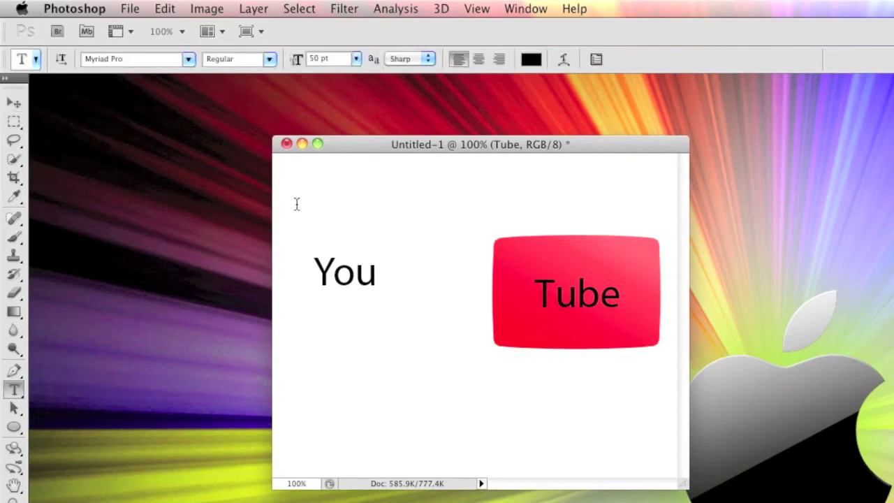
click(13, 104)
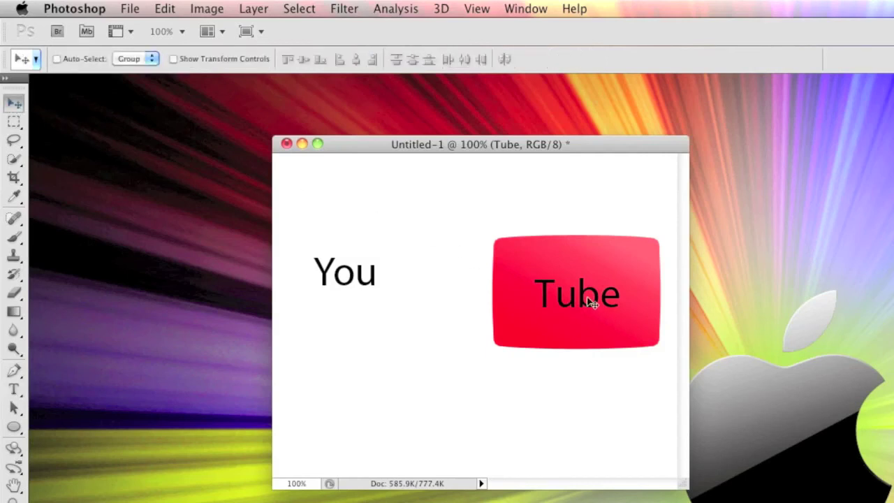
key(super+t)
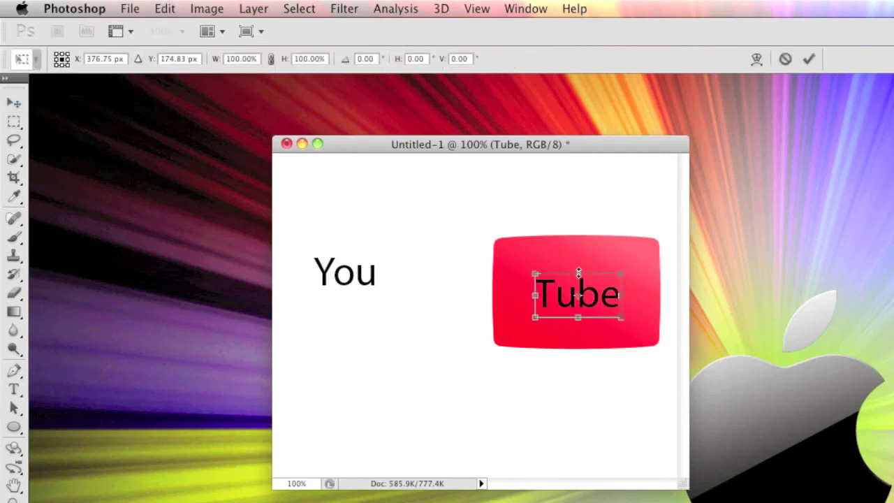
drag(579, 272, 591, 239)
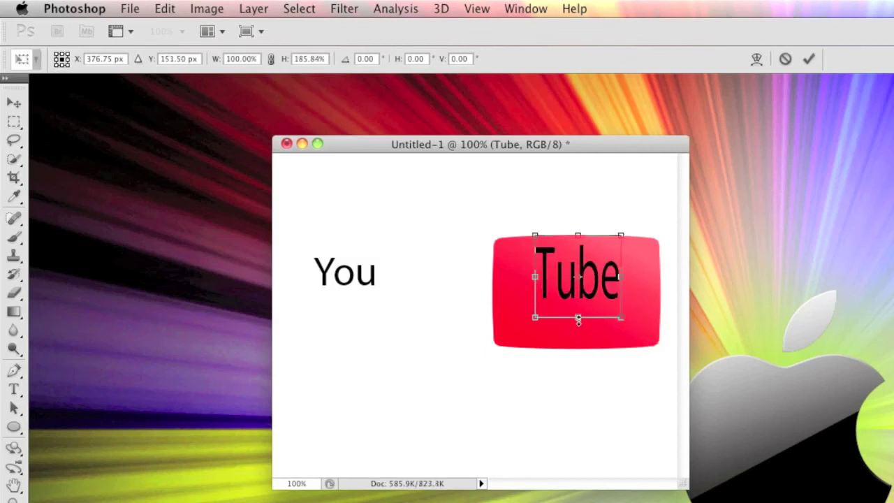
drag(578, 320, 578, 348)
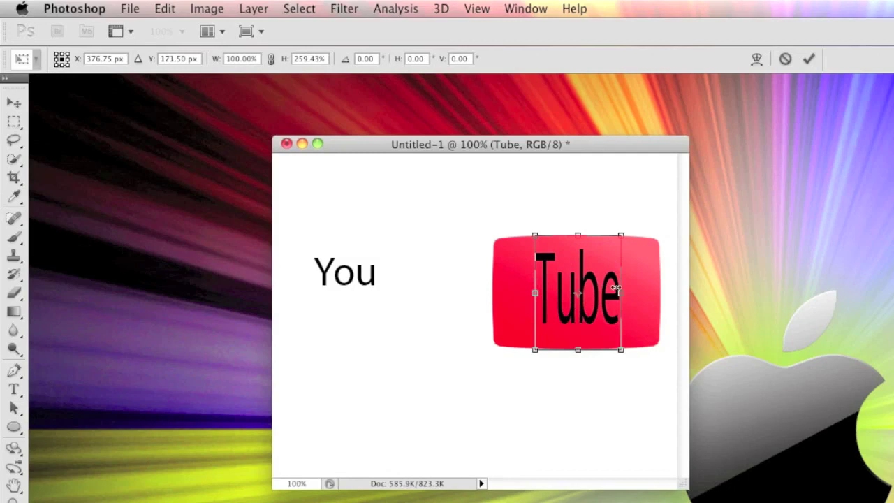
drag(620, 292, 659, 292)
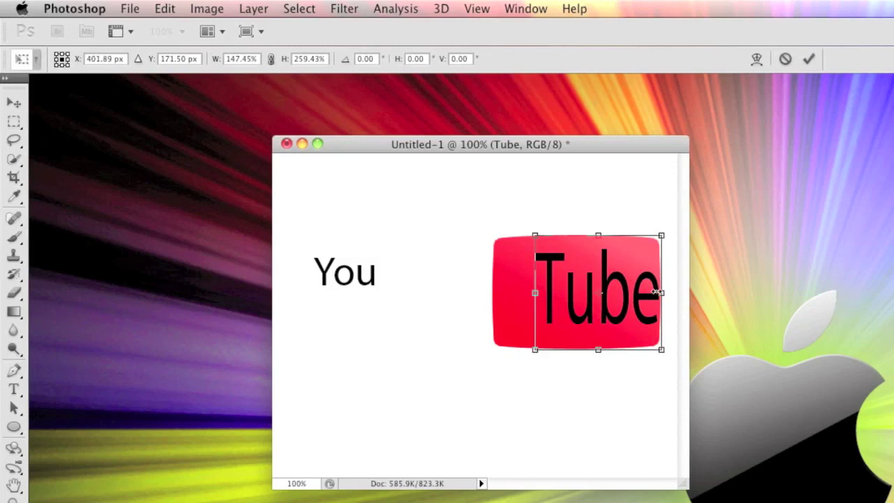
drag(655, 293, 655, 294)
drag(534, 293, 491, 296)
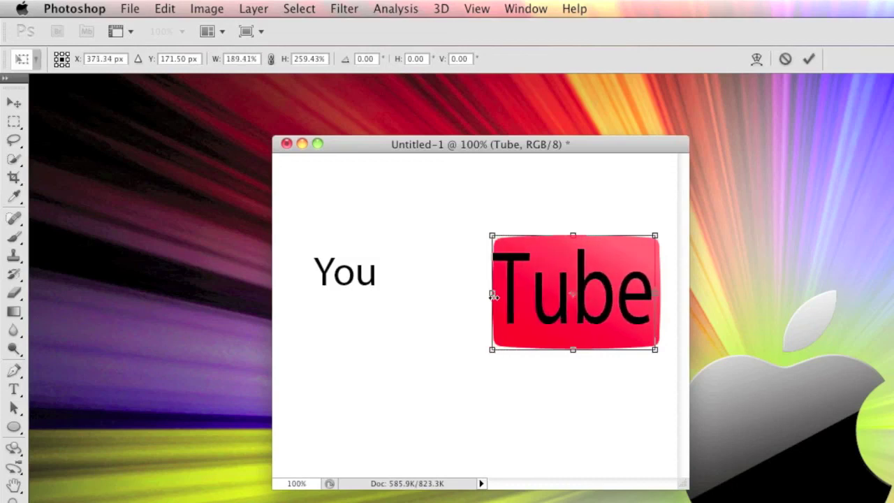
drag(492, 296, 498, 296)
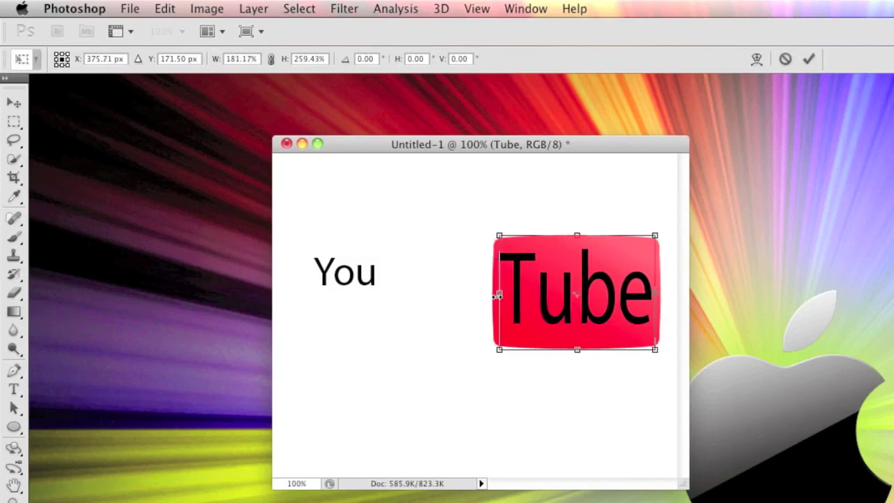
click(14, 103)
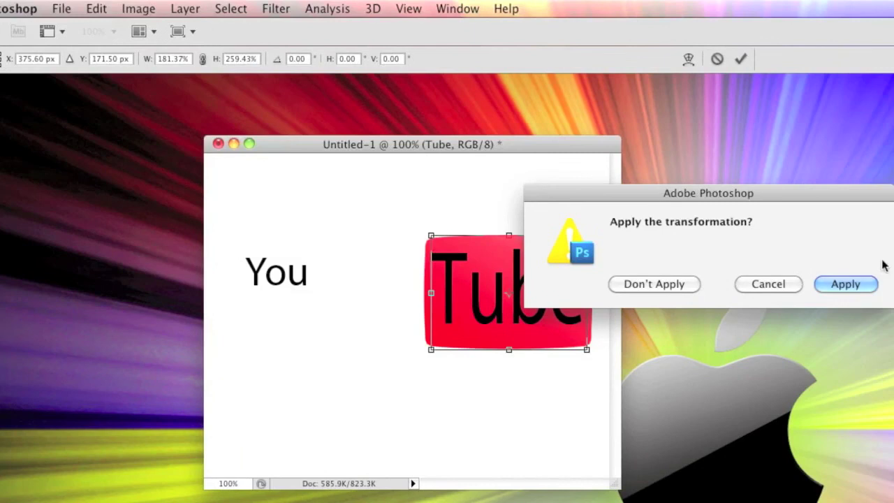
Apply the 'Tube' stretch, then move the 'You' layer onto the red box for transforming.
click(845, 284)
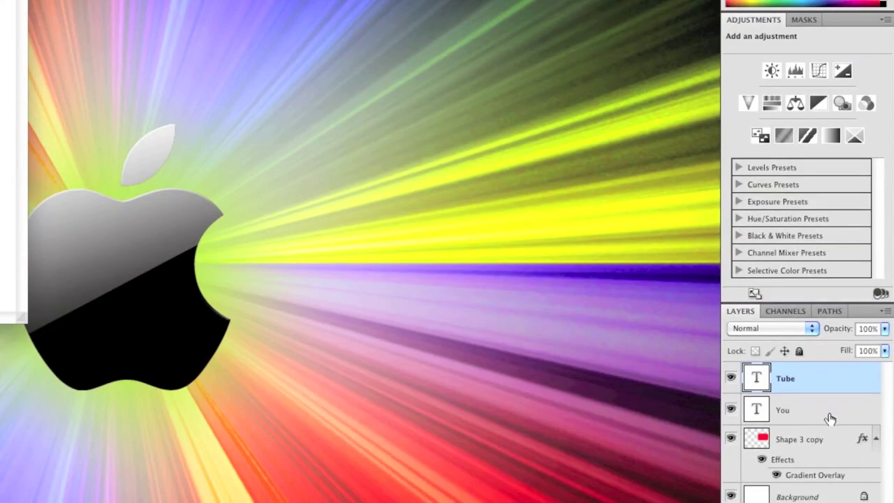
click(893, 502)
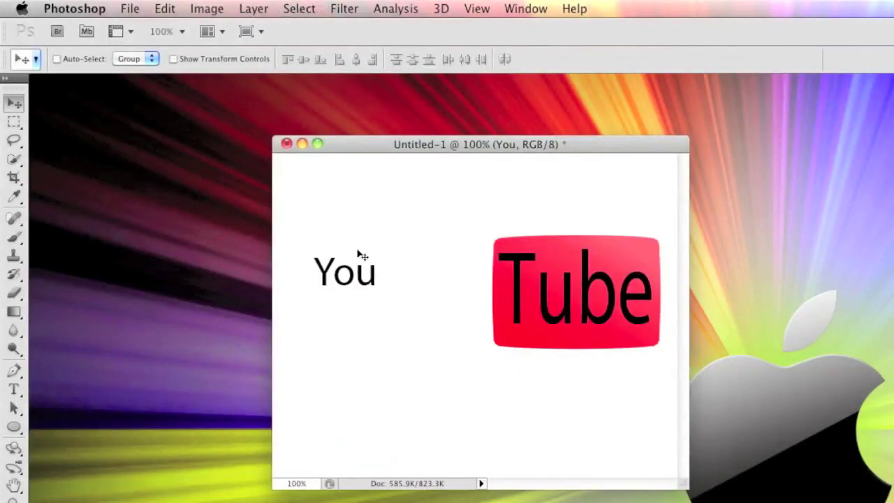
drag(351, 256, 581, 274)
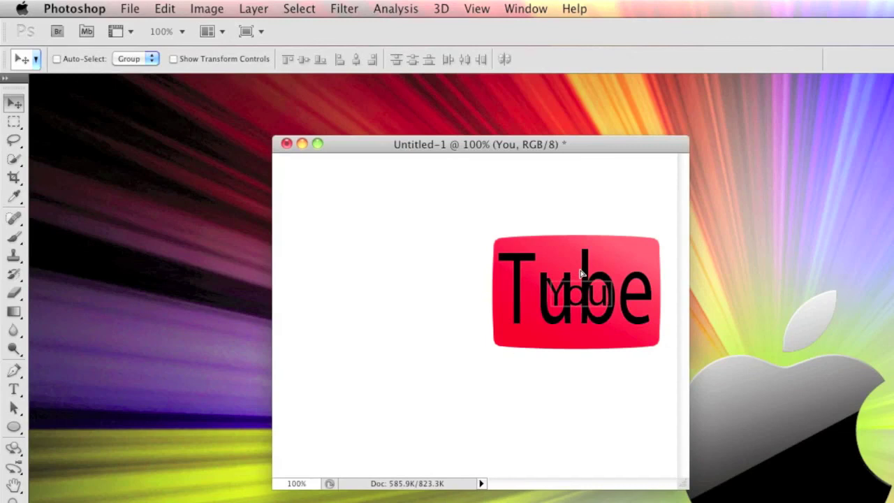
key(super+t)
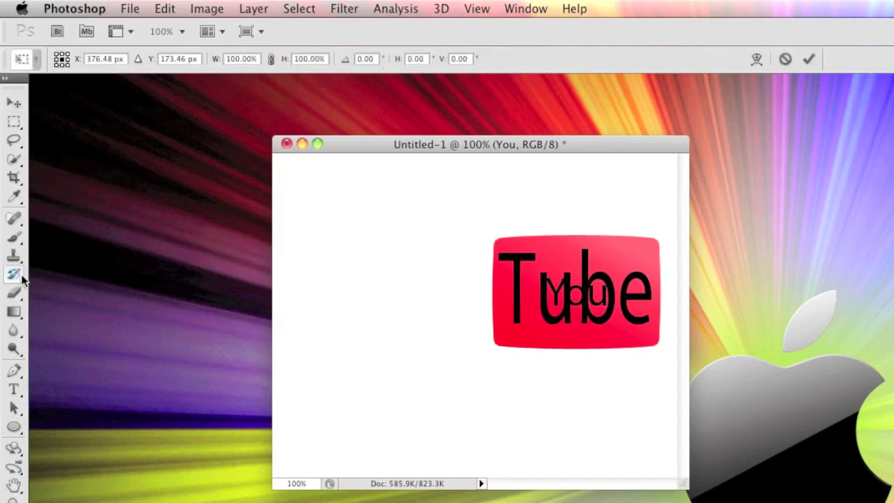